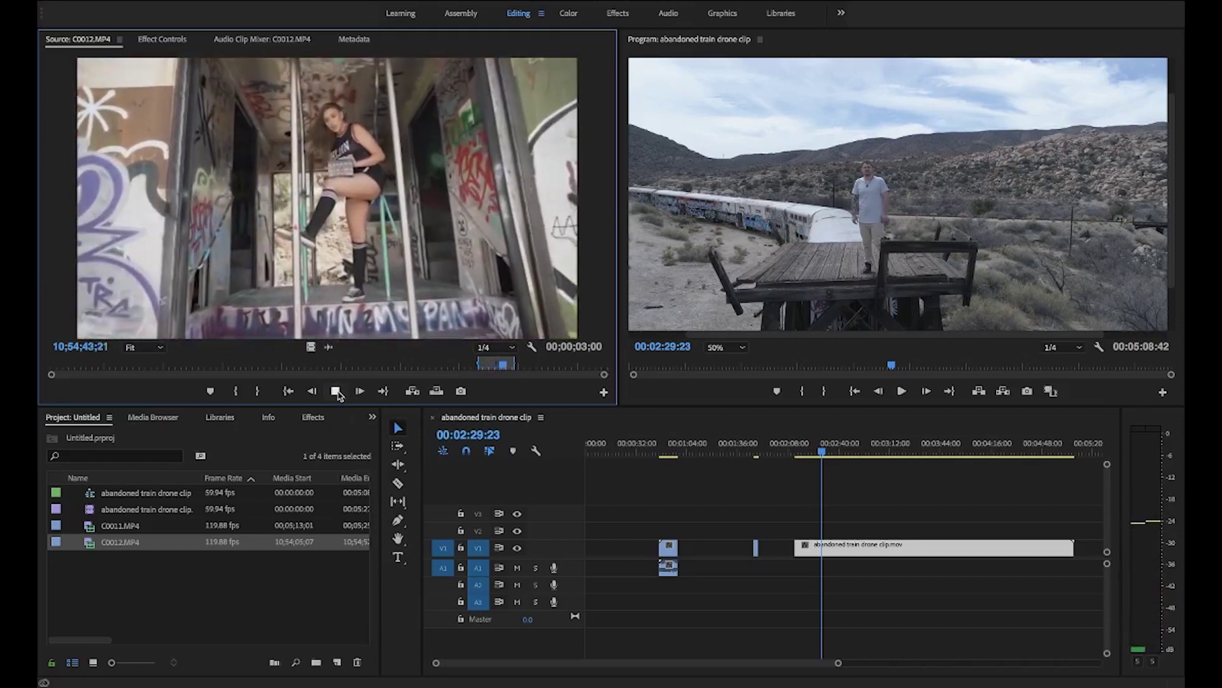
- Preview the C0012.MP4 and C0011.MP4 clips in the source monitor
left_click(337, 391)
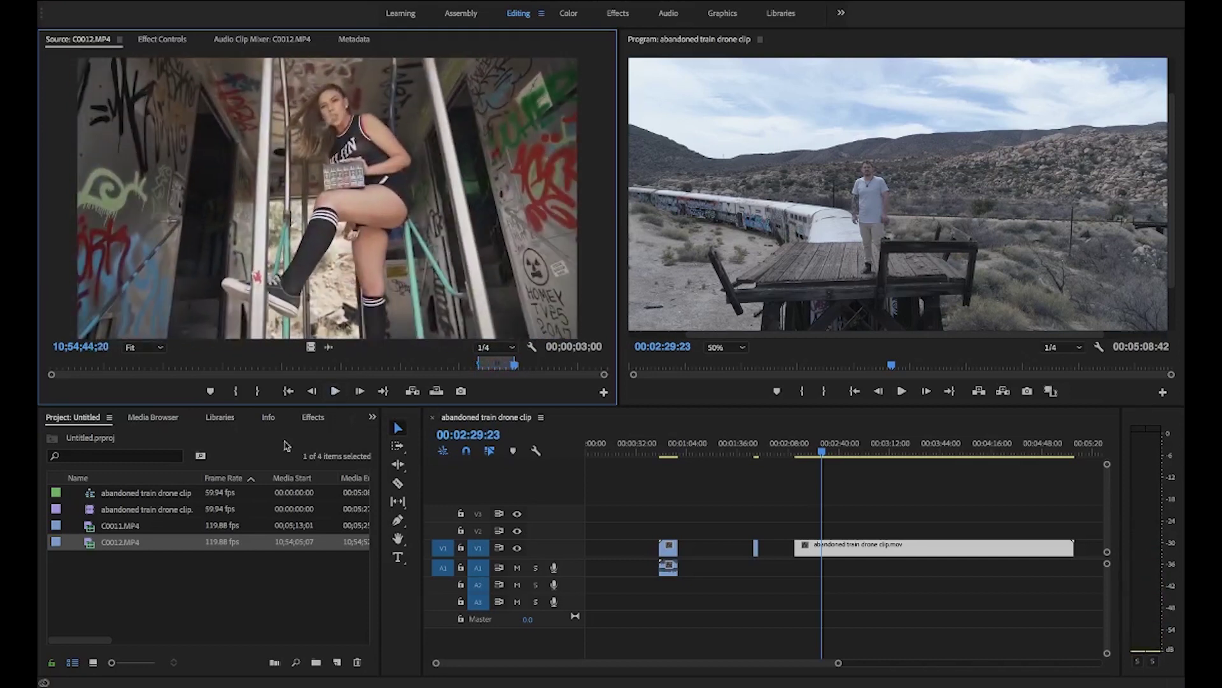
double_click(105, 526)
left_click(327, 391)
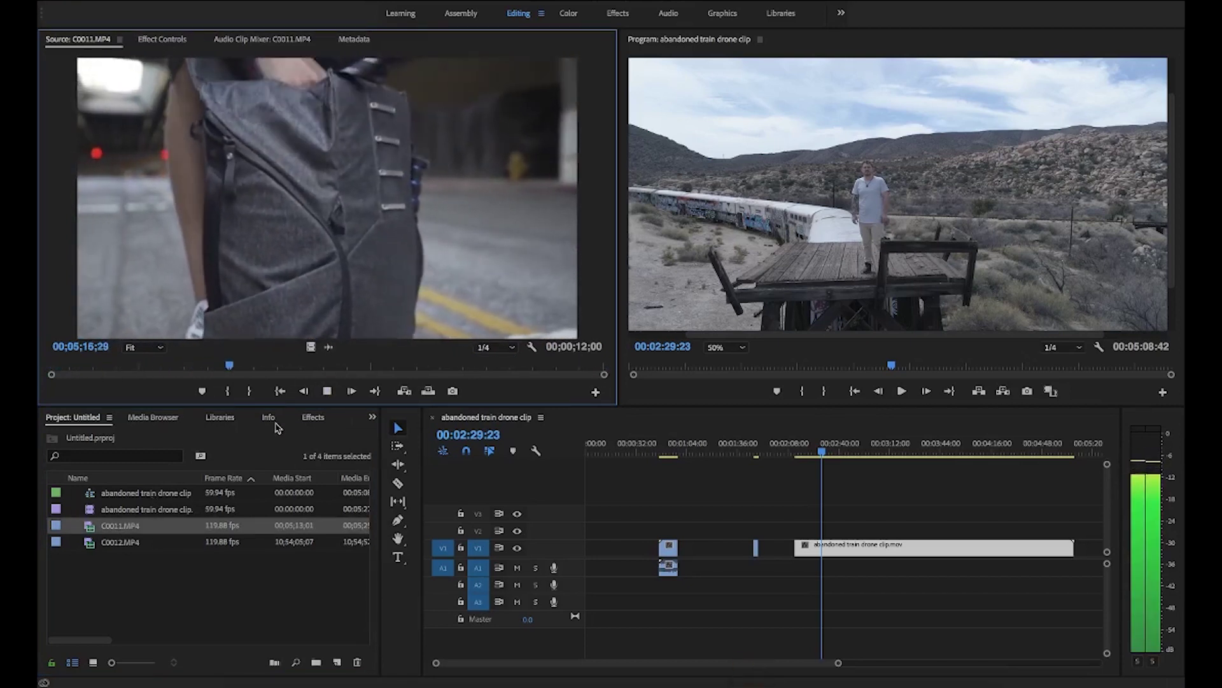
left_click(327, 391)
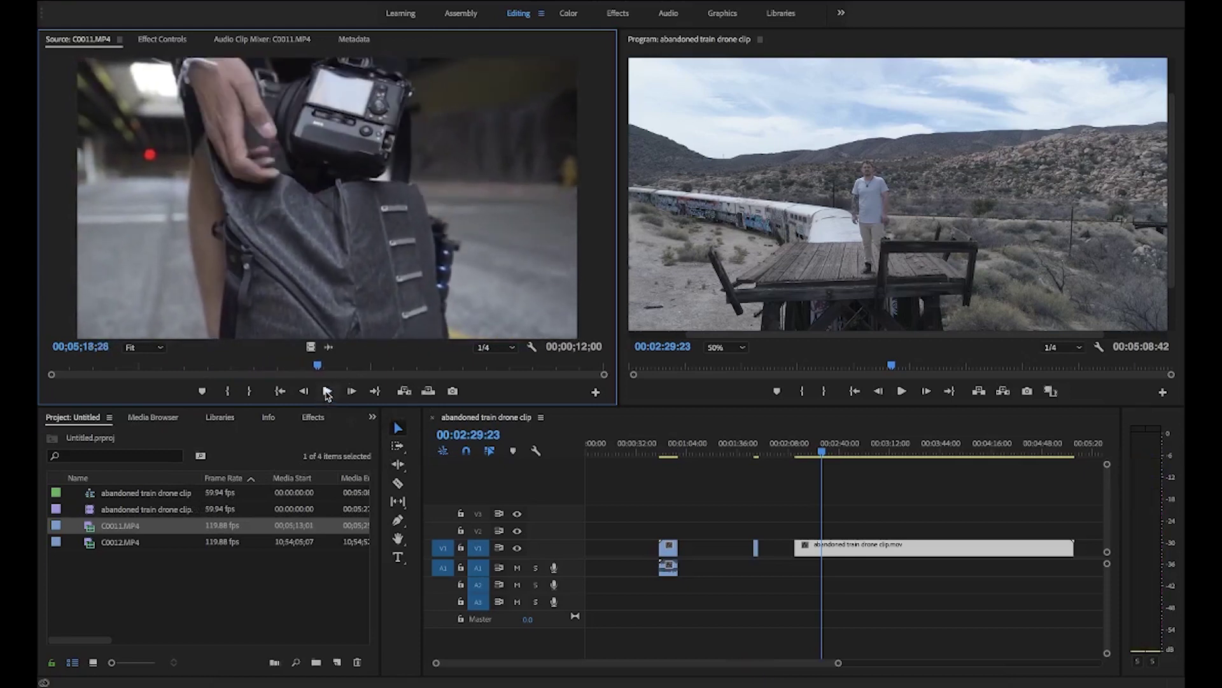
- Load the abandoned train drone clip.mov in the source monitor and play the part where the man walks along the train roof
left_click(146, 509)
left_click_drag(196, 310, 312, 379)
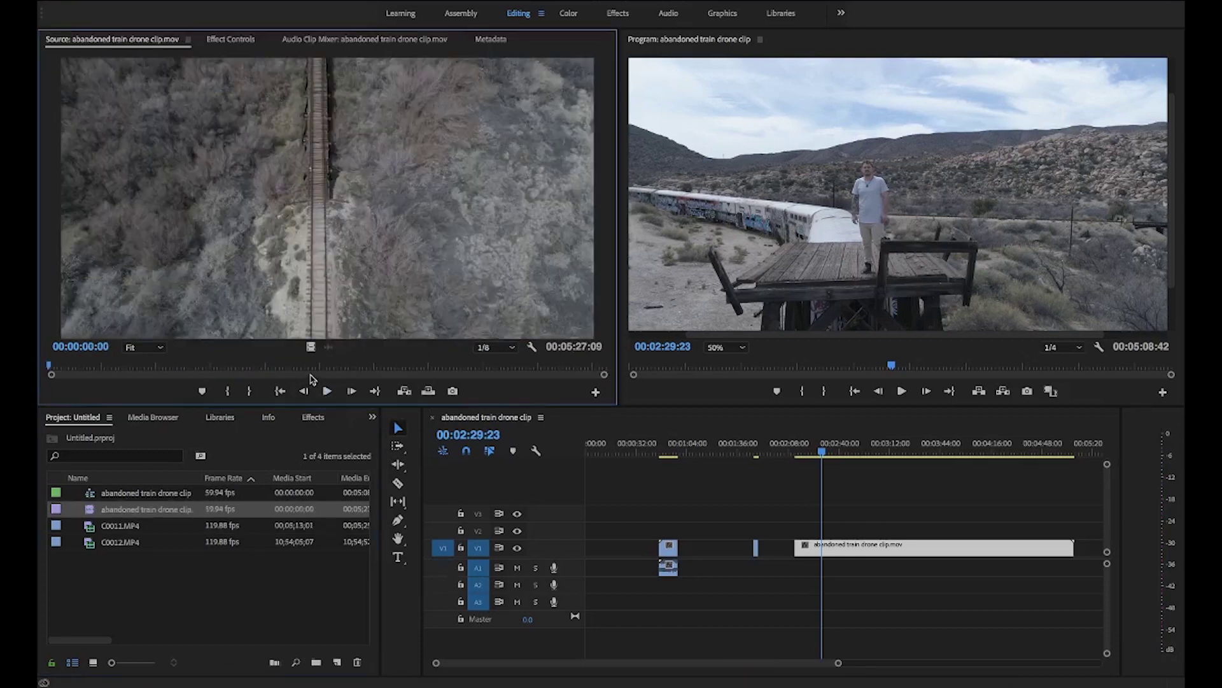
left_click_drag(51, 368, 385, 368)
left_click(326, 391)
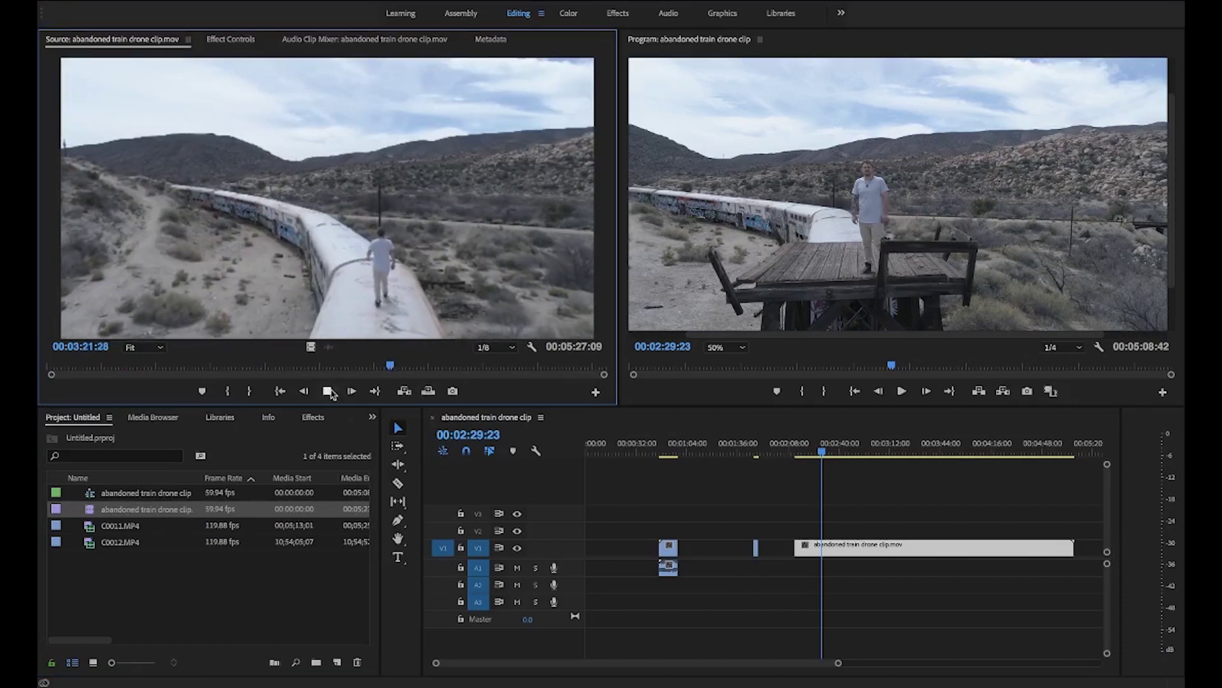
left_click(328, 391)
- Delete all clips from the abandoned train drone clip sequence
left_click_drag(911, 592, 625, 518)
key("Delete")
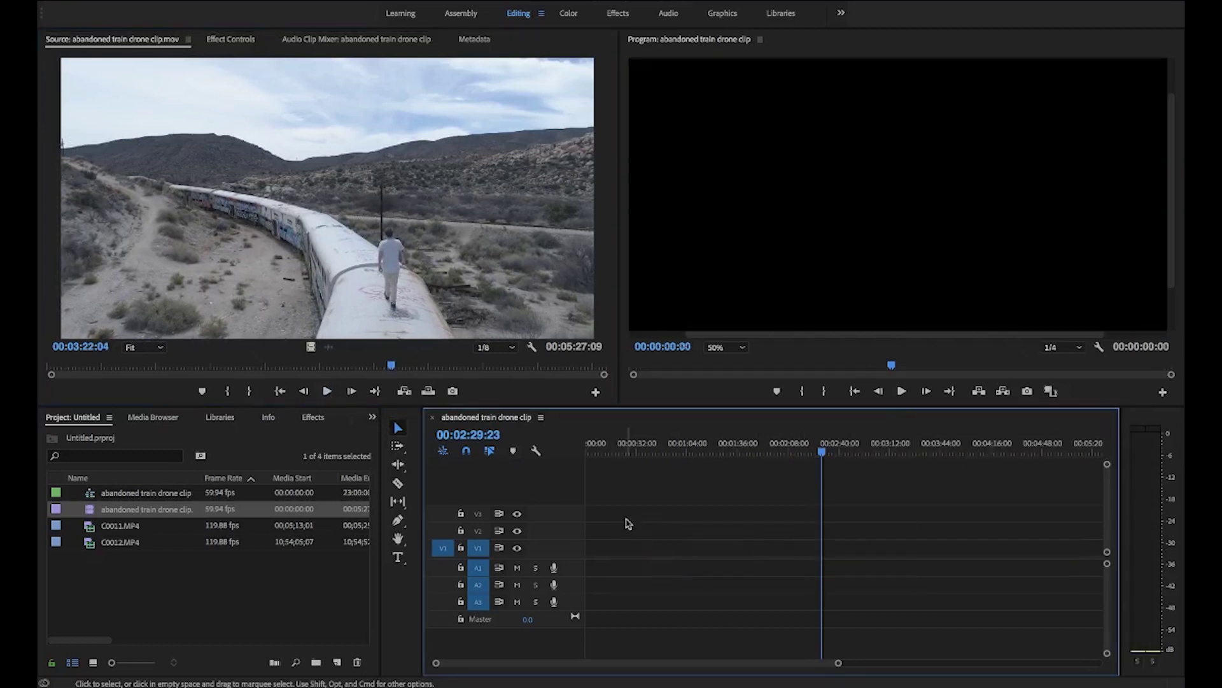
- Create a new sequence from the DSLR 1080p24 preset at 23.976 frames per second and 1920 by 1080
left_click(266, 579)
left_click(177, 1)
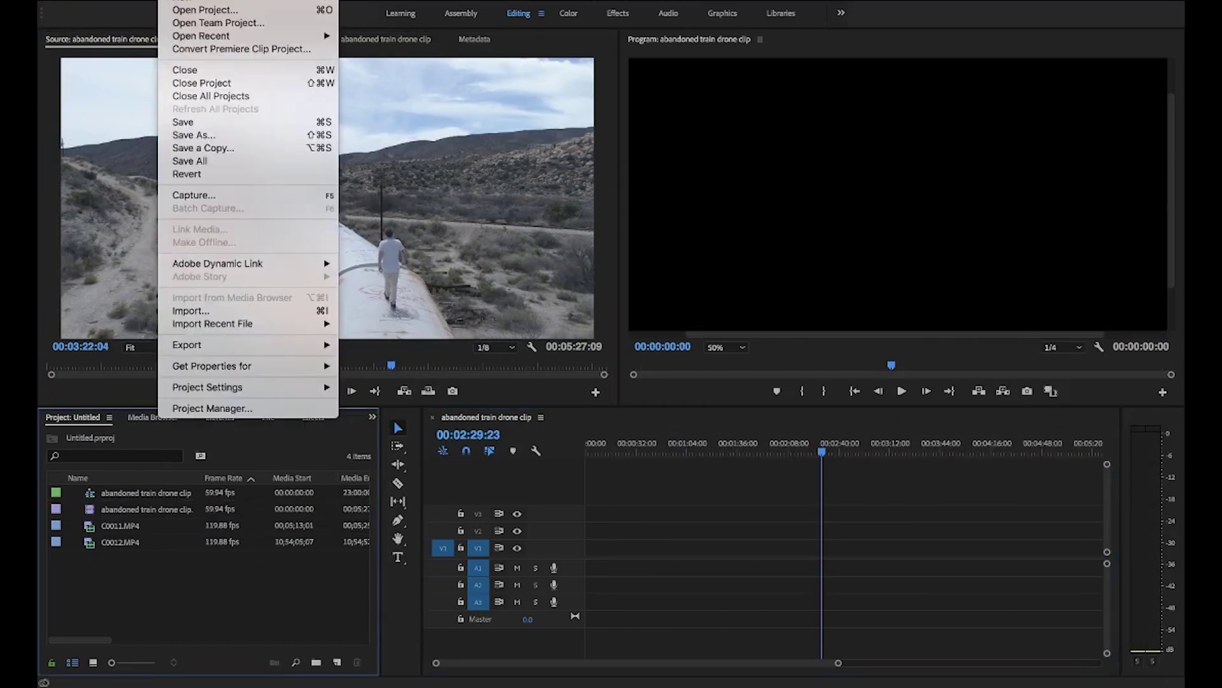
mouse_move(177, 2)
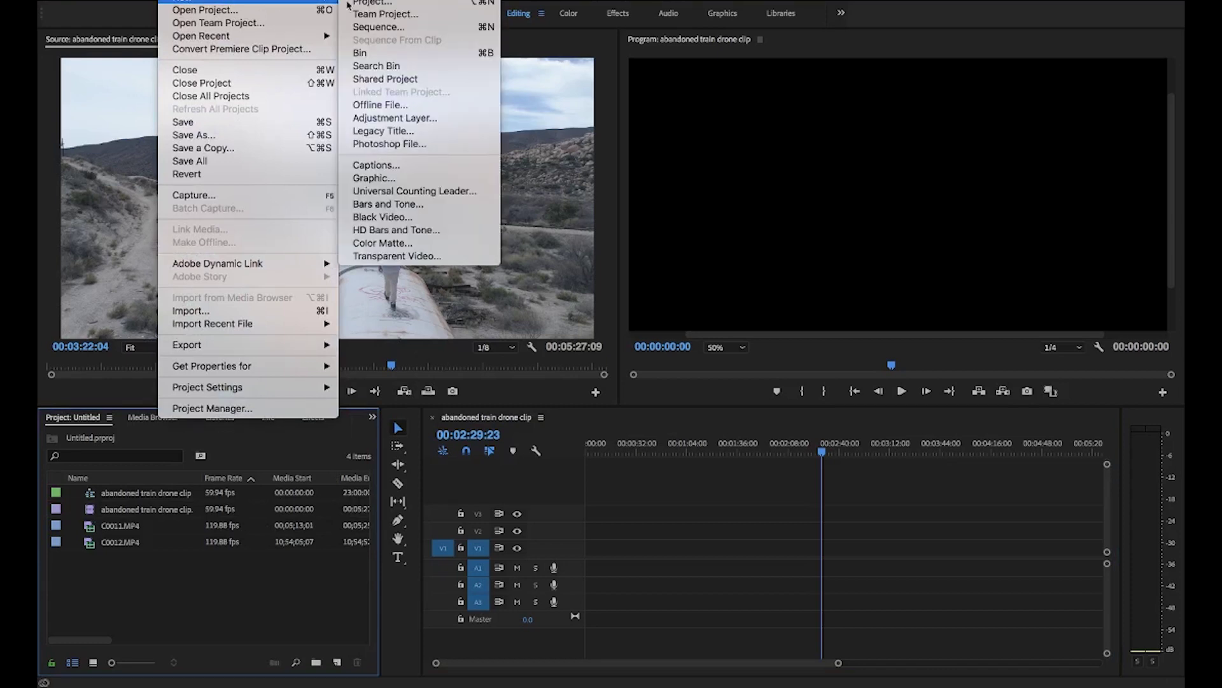
left_click(379, 27)
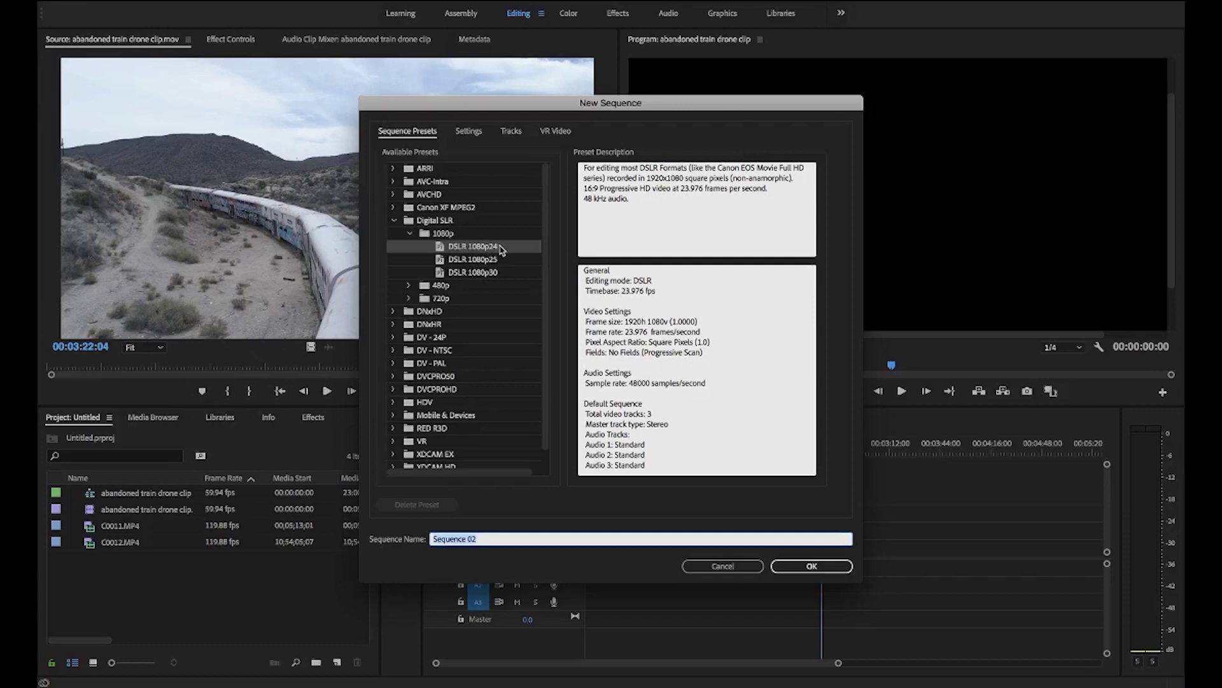
left_click(476, 132)
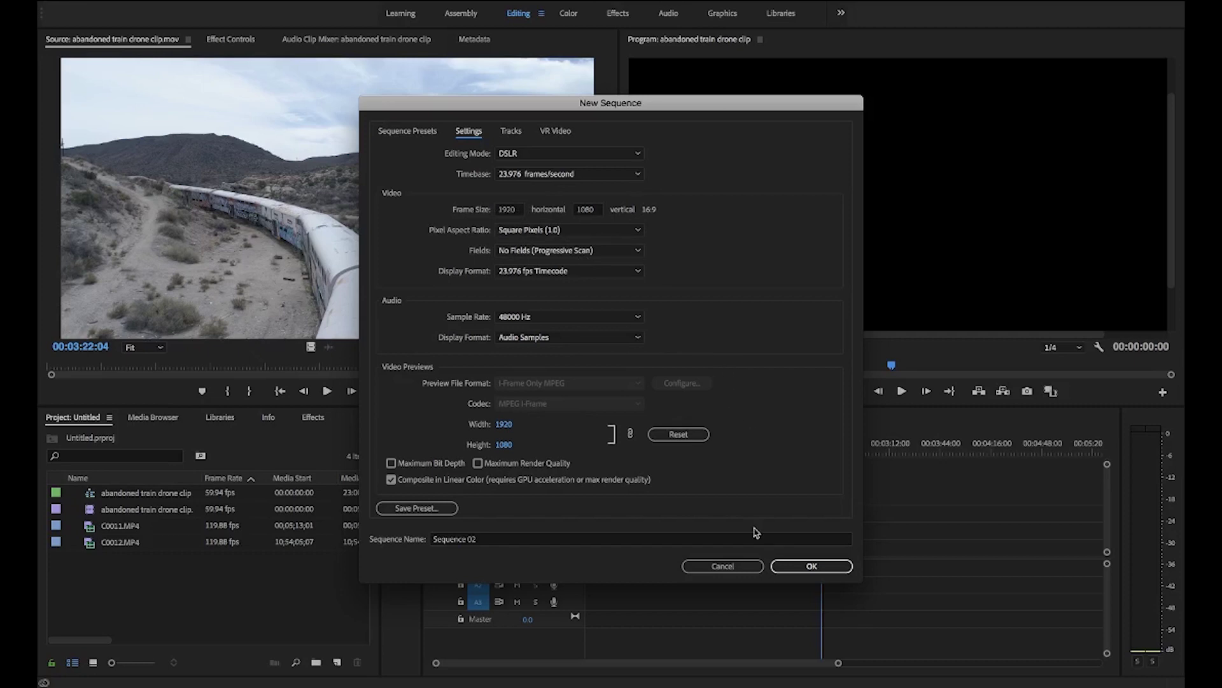
left_click(806, 568)
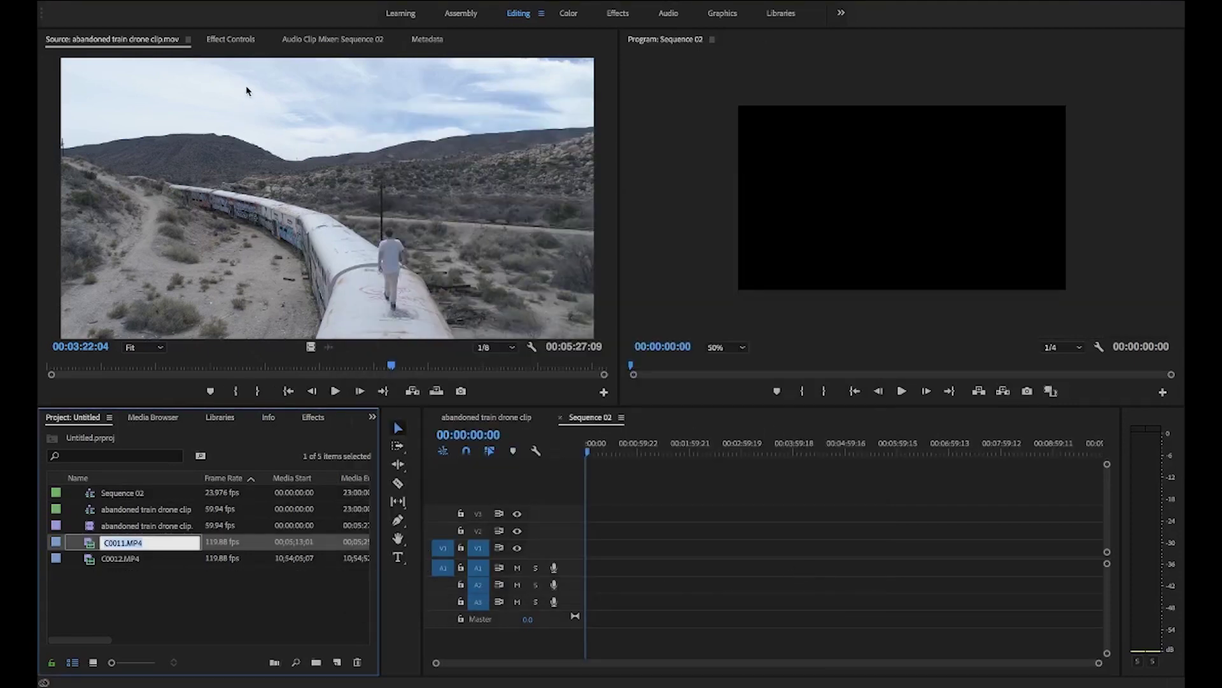
- Play C0011.MP4 in the source monitor from near its beginning to judge its original speed
left_click(95, 589)
left_click(99, 544)
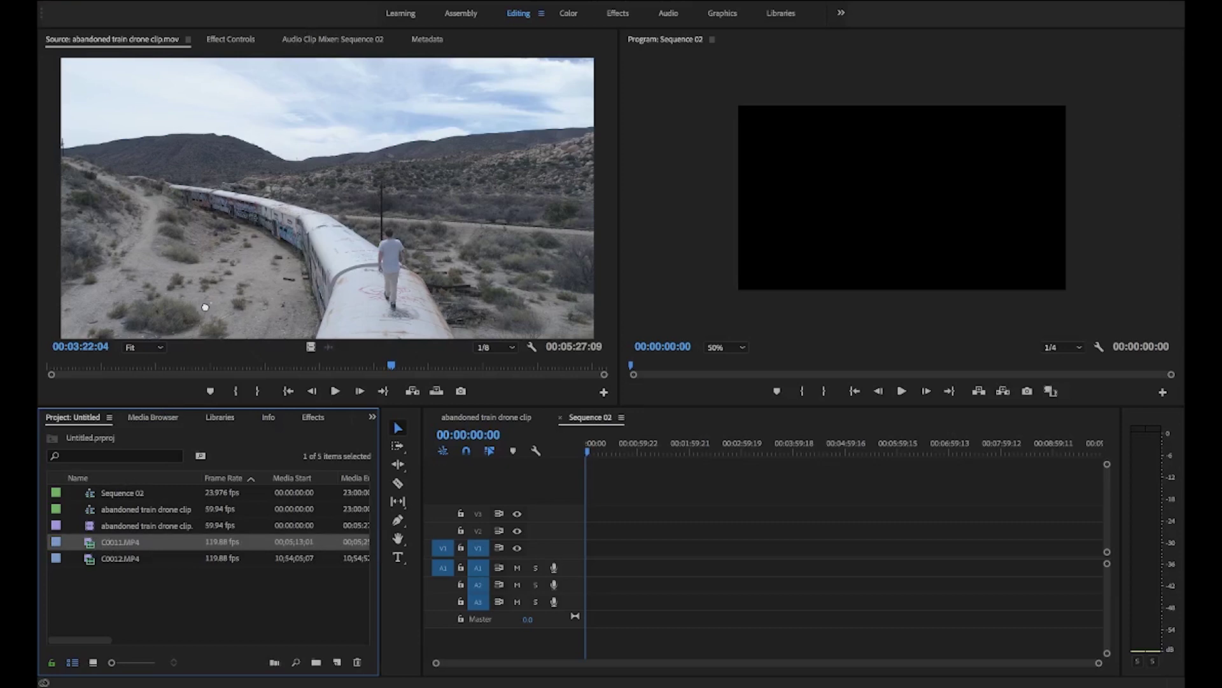
left_click_drag(205, 307, 210, 309)
left_click(327, 391)
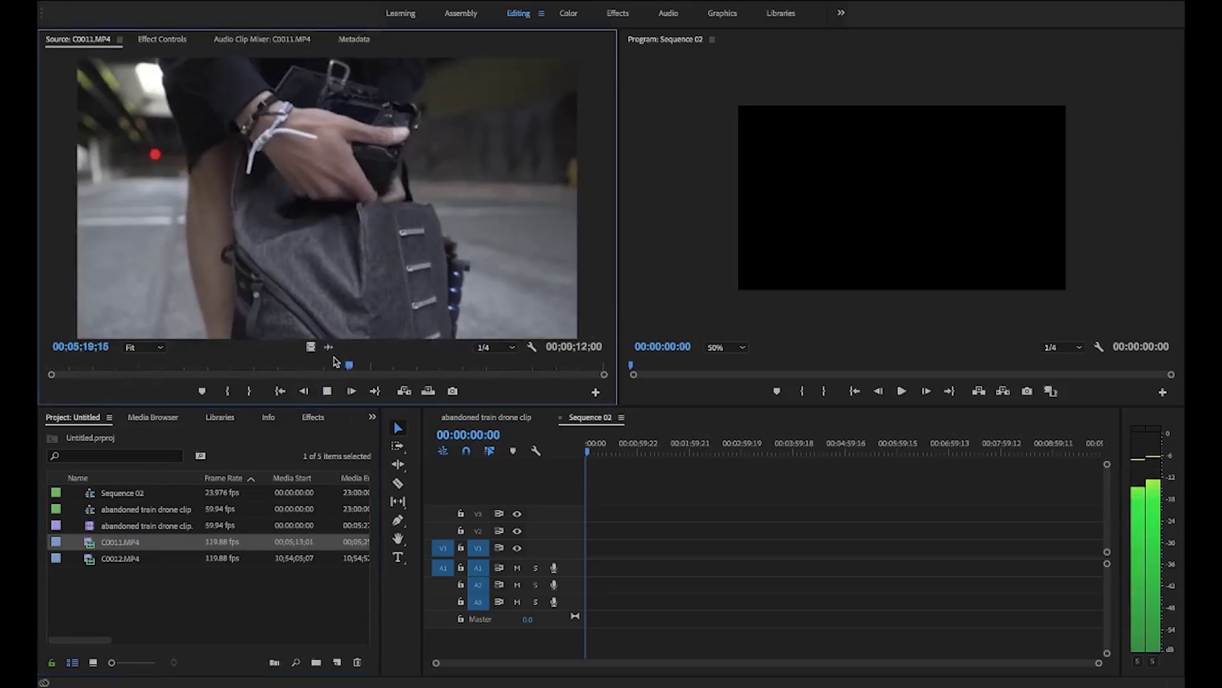
left_click(106, 365)
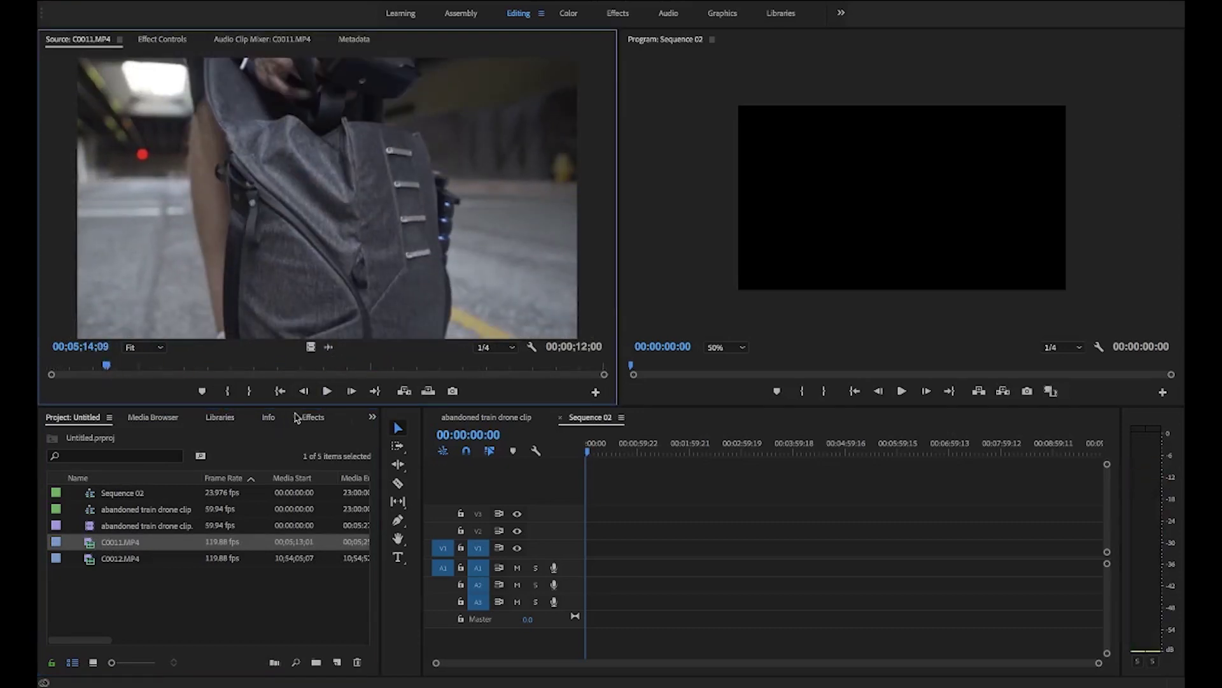
left_click(326, 390)
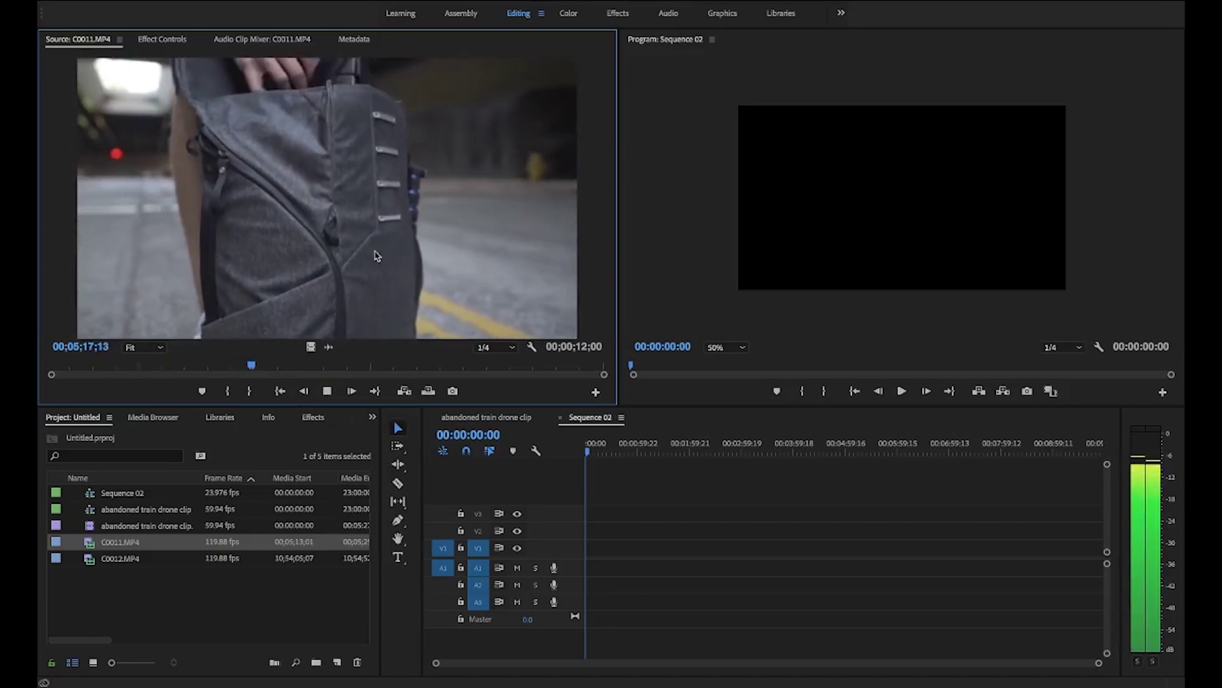
left_click(326, 391)
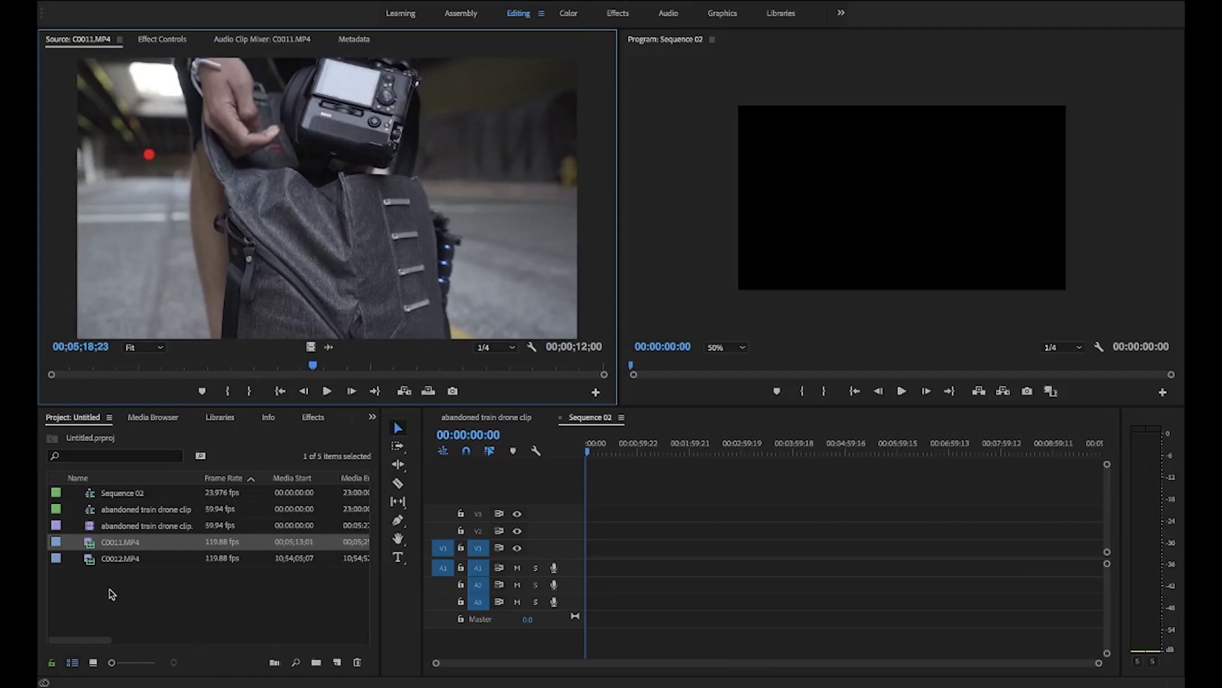
left_click(121, 542)
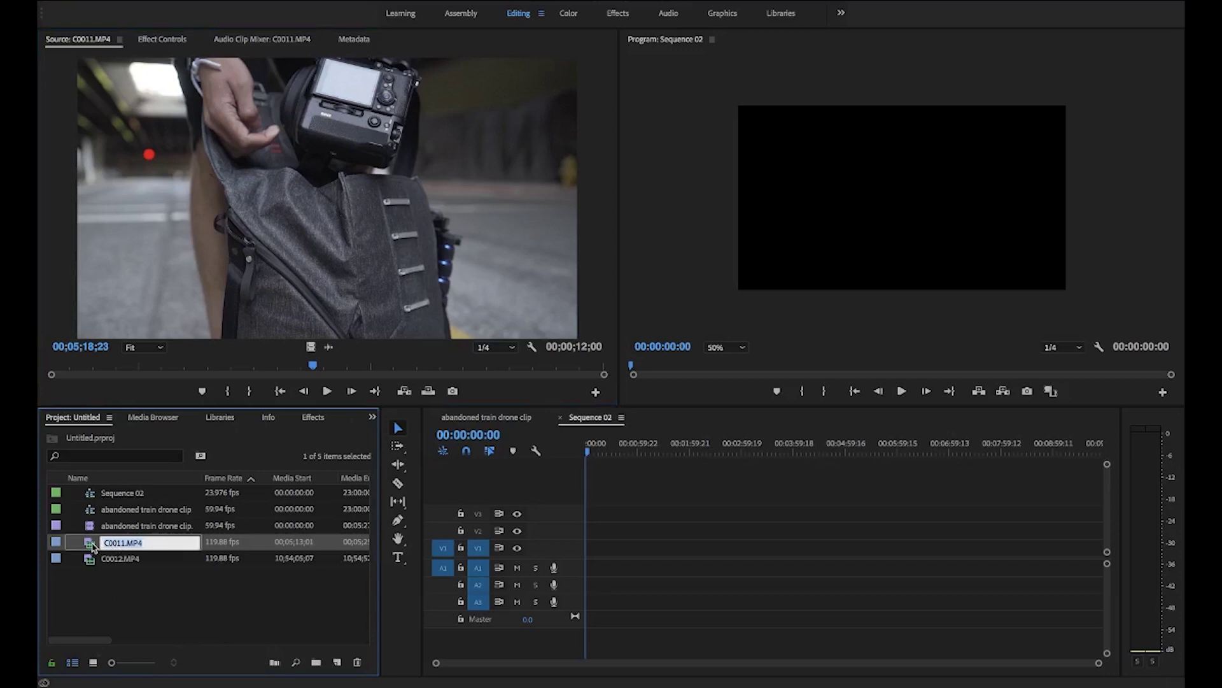
double_click(92, 546)
right_click(97, 546)
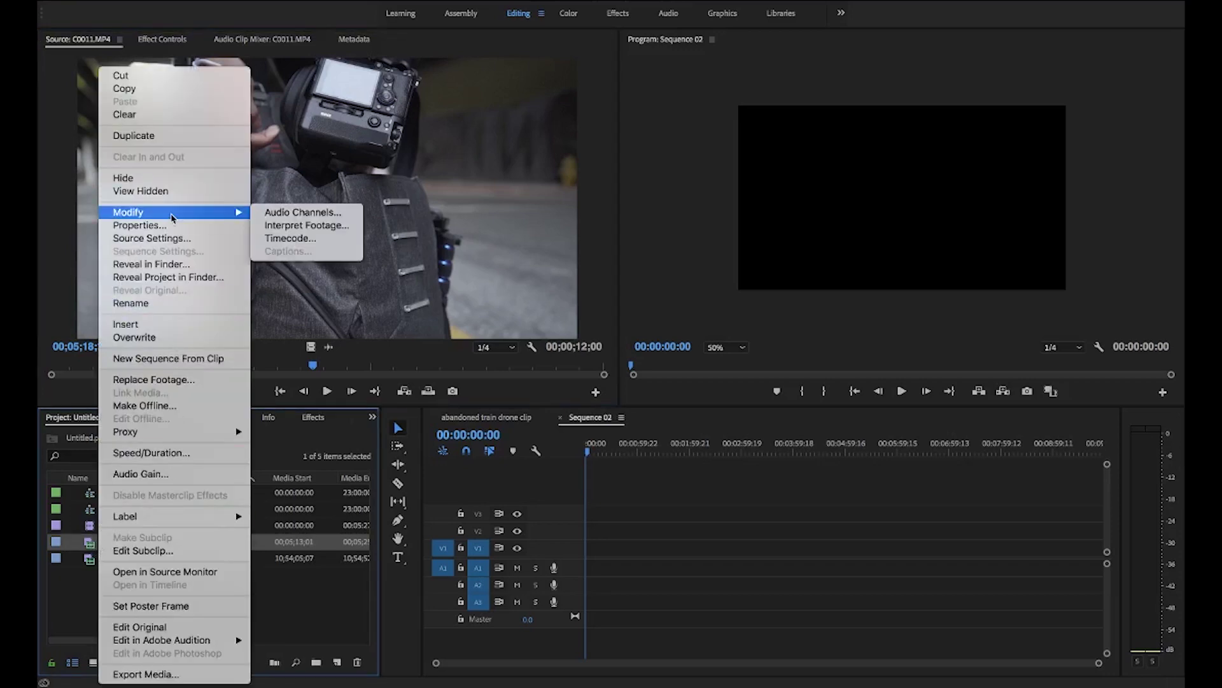
left_click(191, 572)
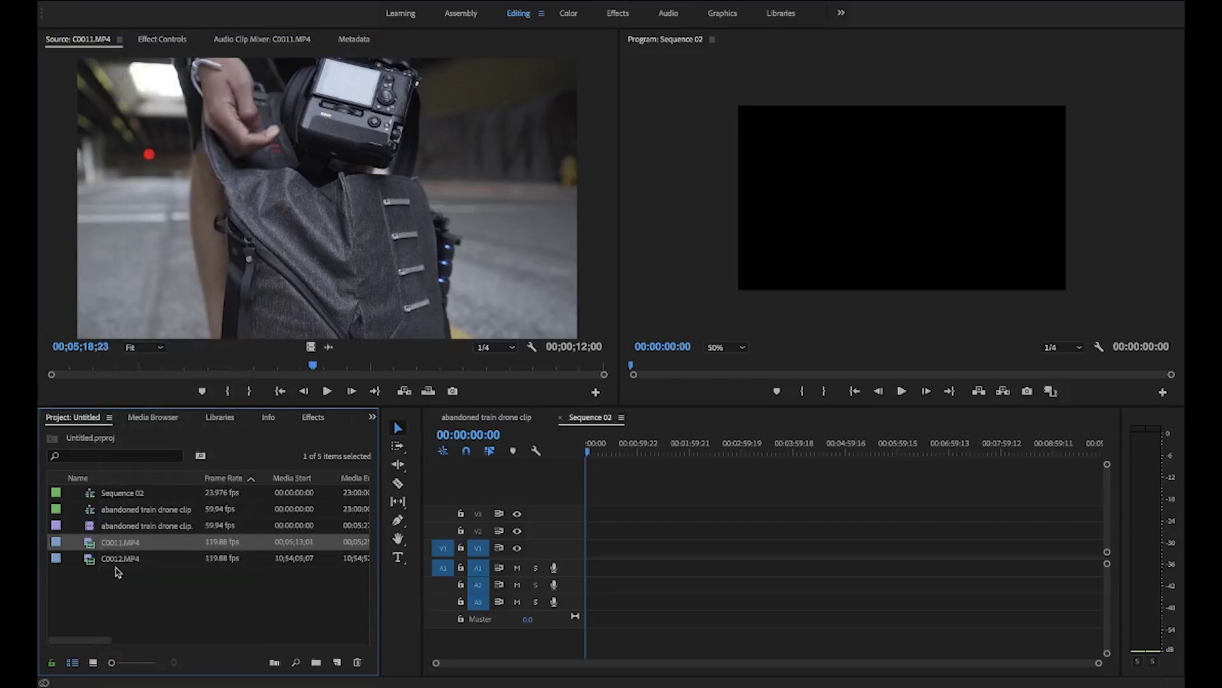
- Interpret the drone footage, C0011.MP4 and C0012.MP4 together with an assumed frame rate of 24 fps
left_click(116, 528)
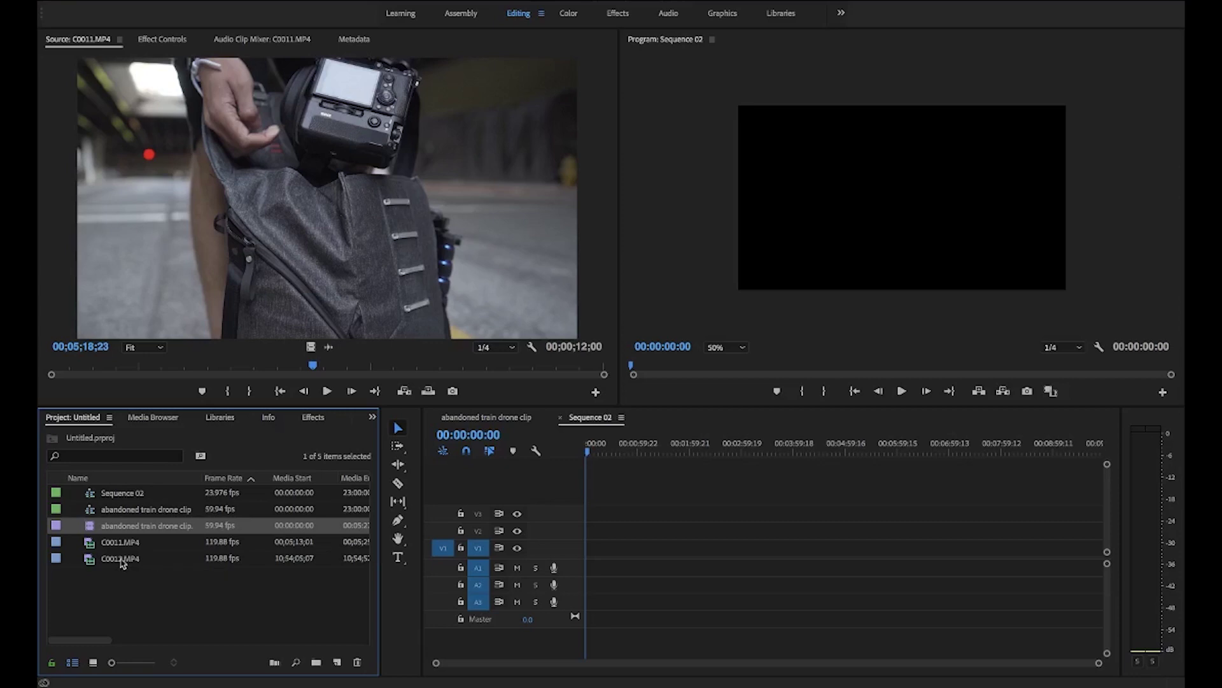
left_click(117, 562, "shift")
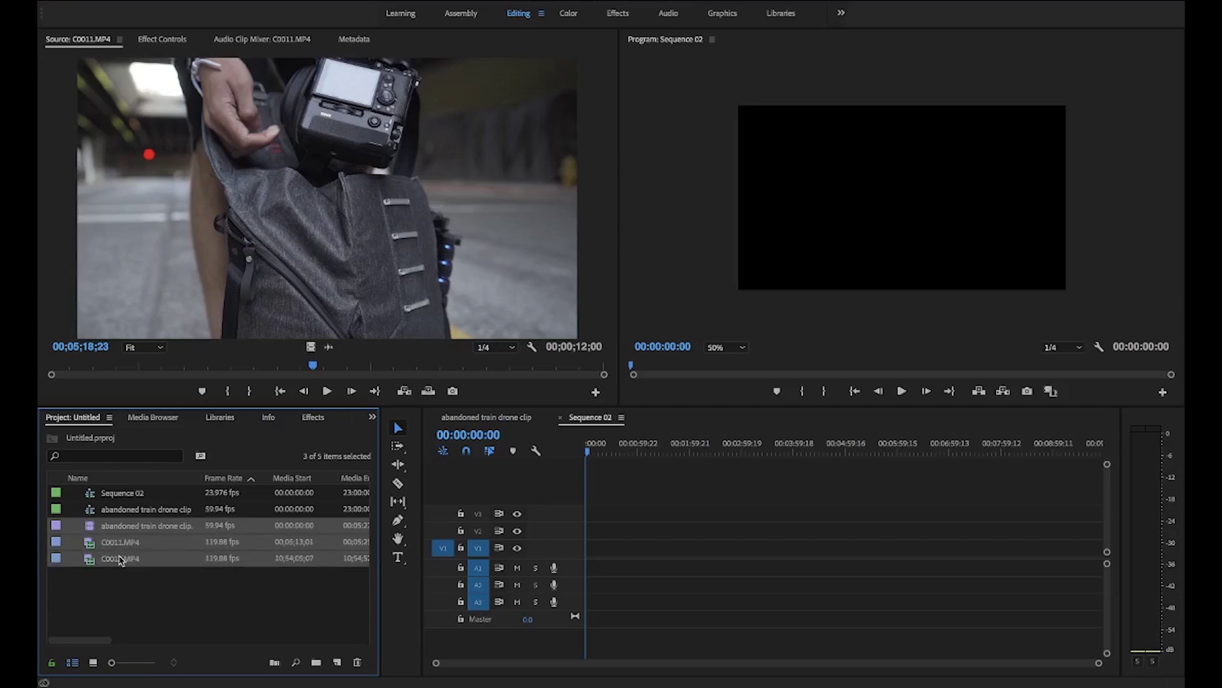
right_click(120, 559)
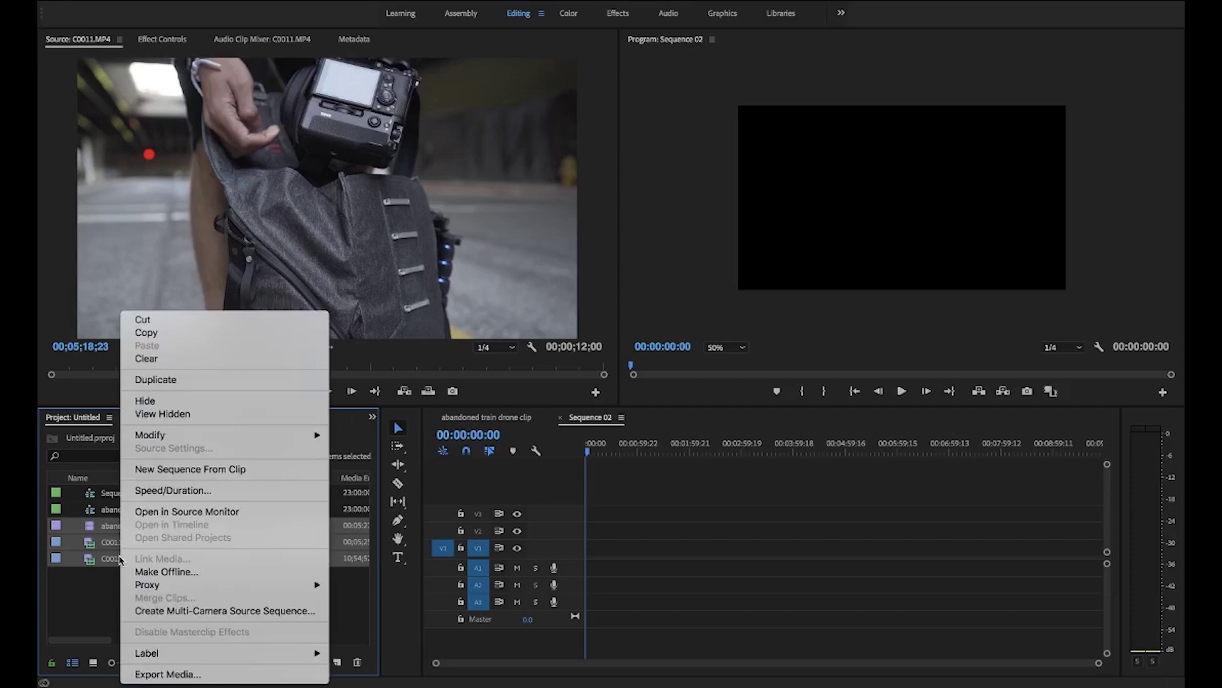
mouse_move(274, 439)
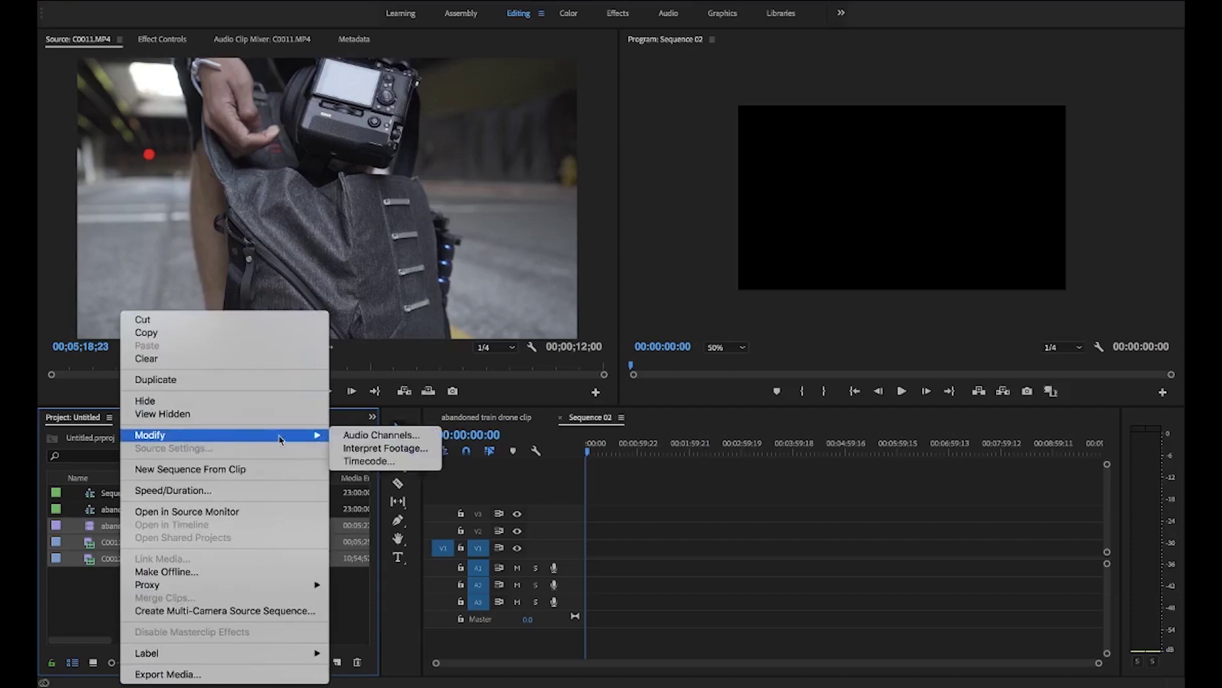
left_click(363, 449)
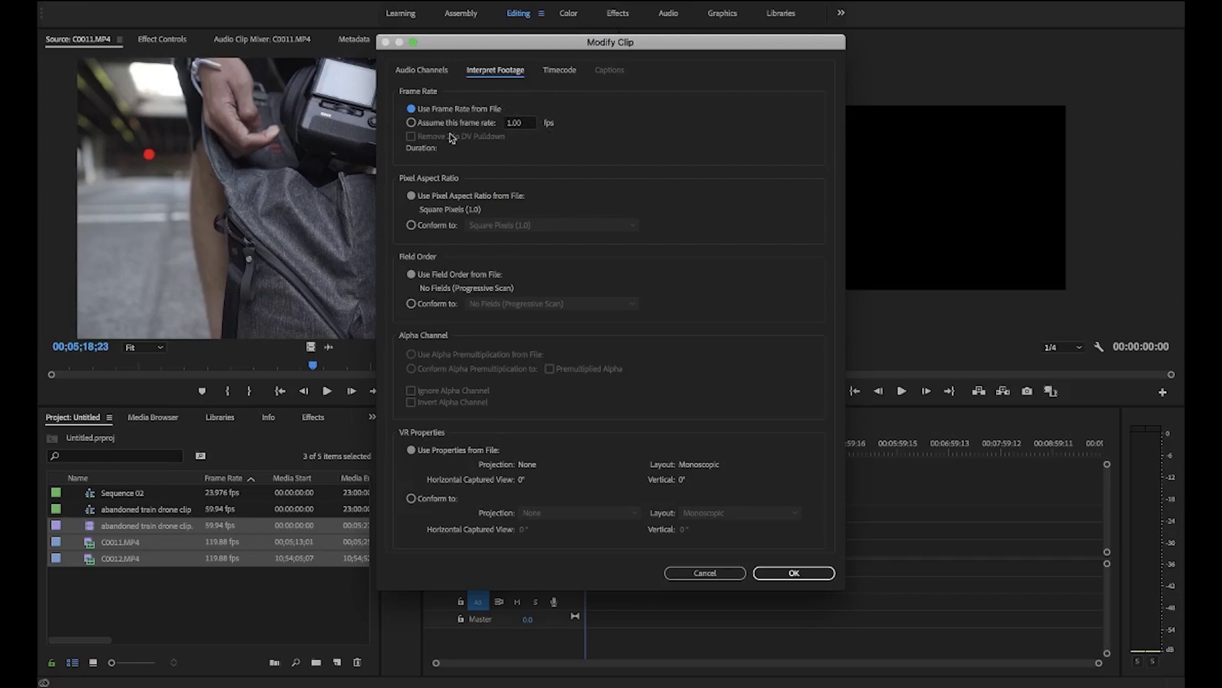
left_click(411, 124)
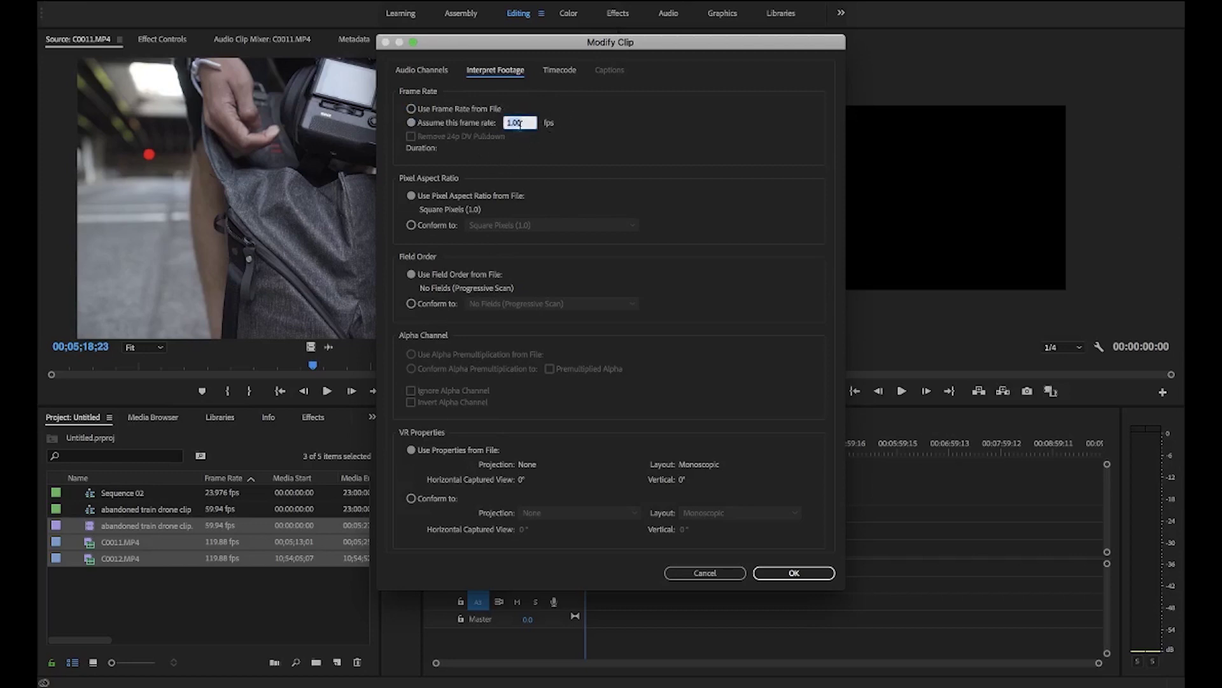
left_click(527, 123)
type("24")
left_click(793, 573)
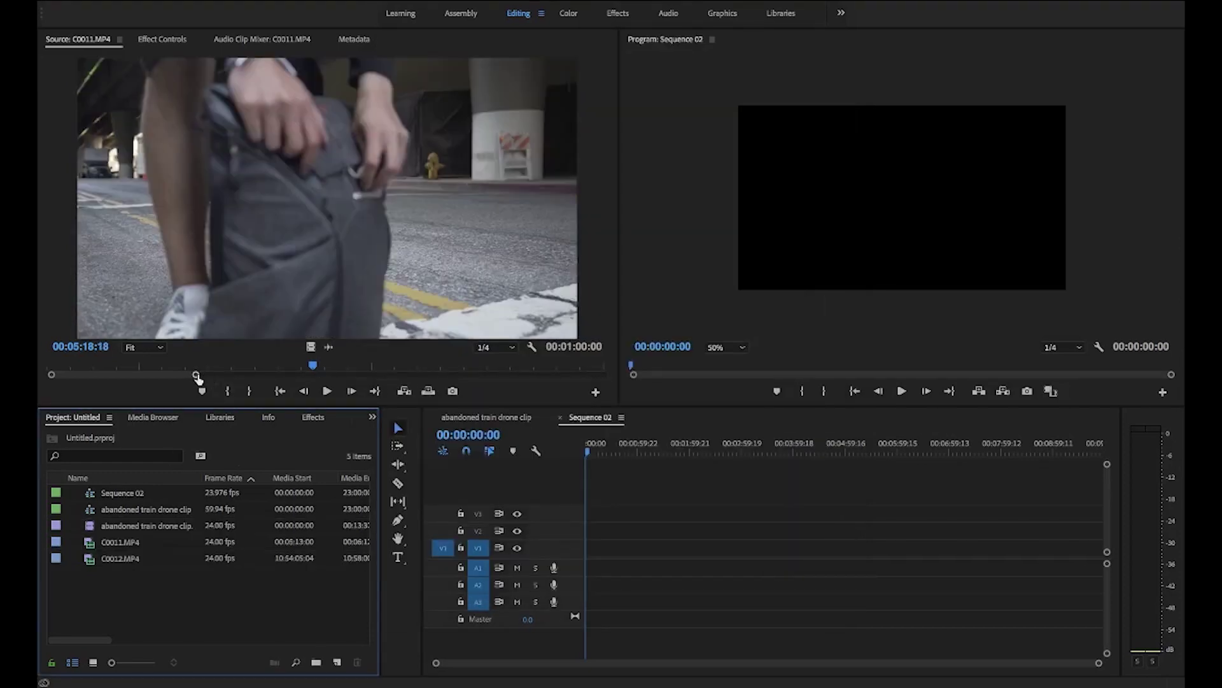
- Show the full length of C0011.MP4 in the source monitor and play it at the reinterpreted frame rate
left_click_drag(196, 378, 603, 374)
left_click(316, 394)
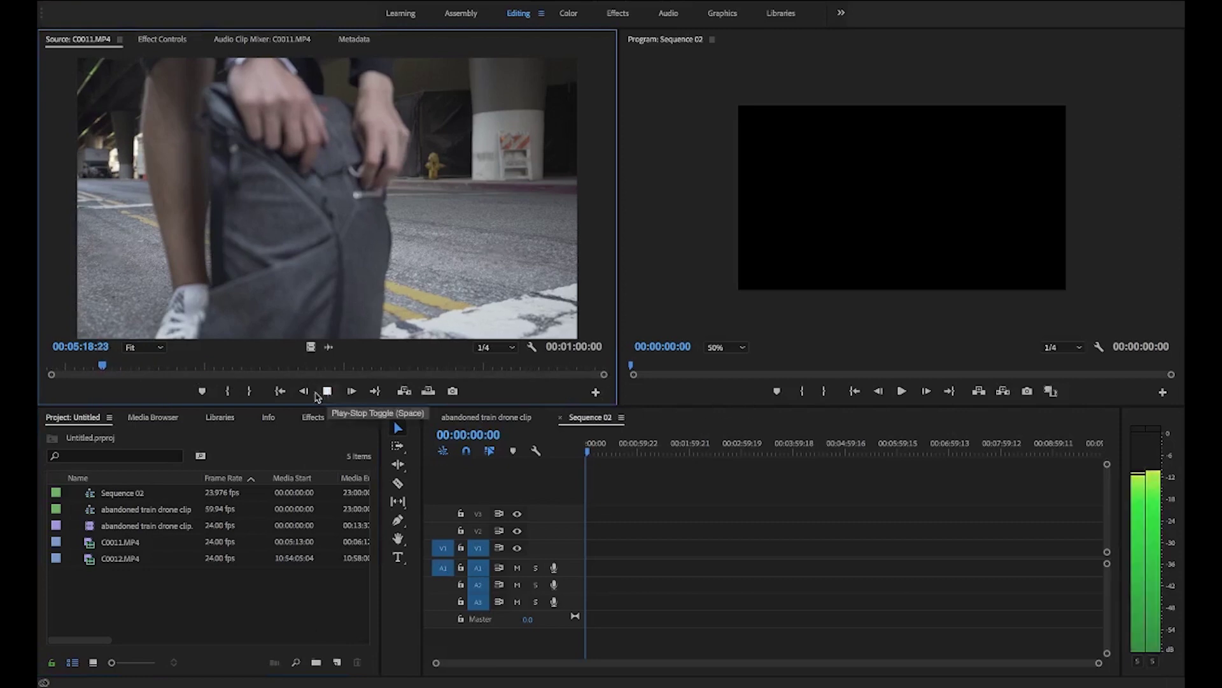
left_click(250, 365)
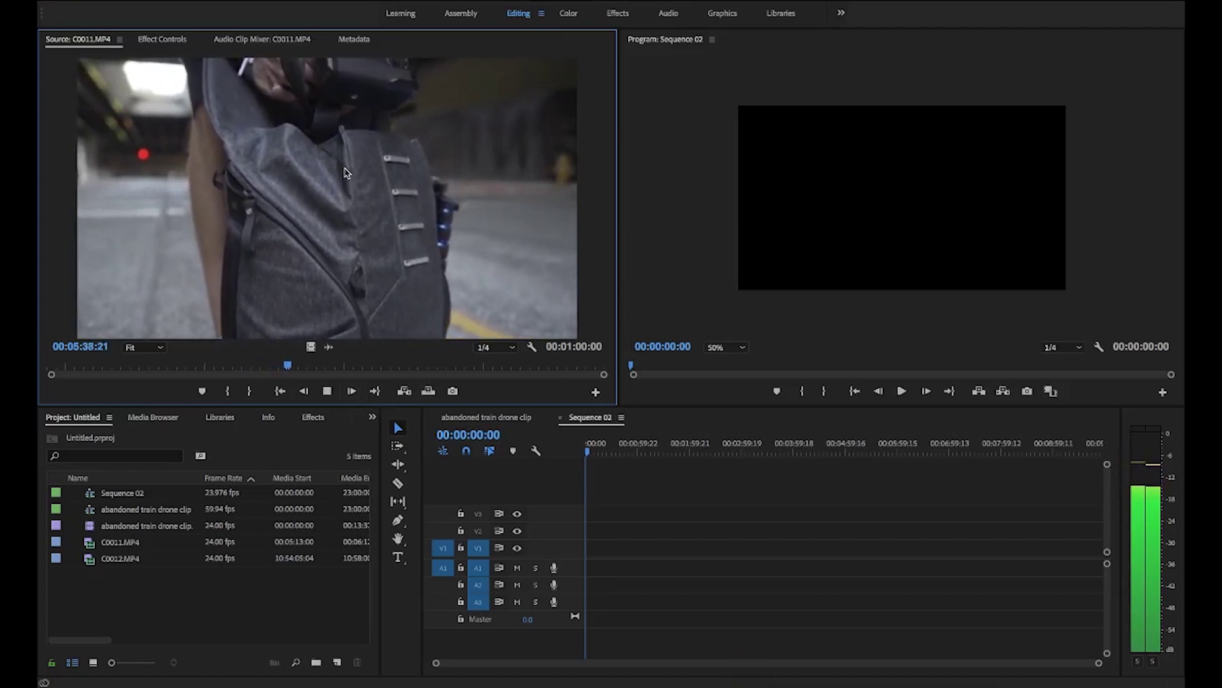
key("space")
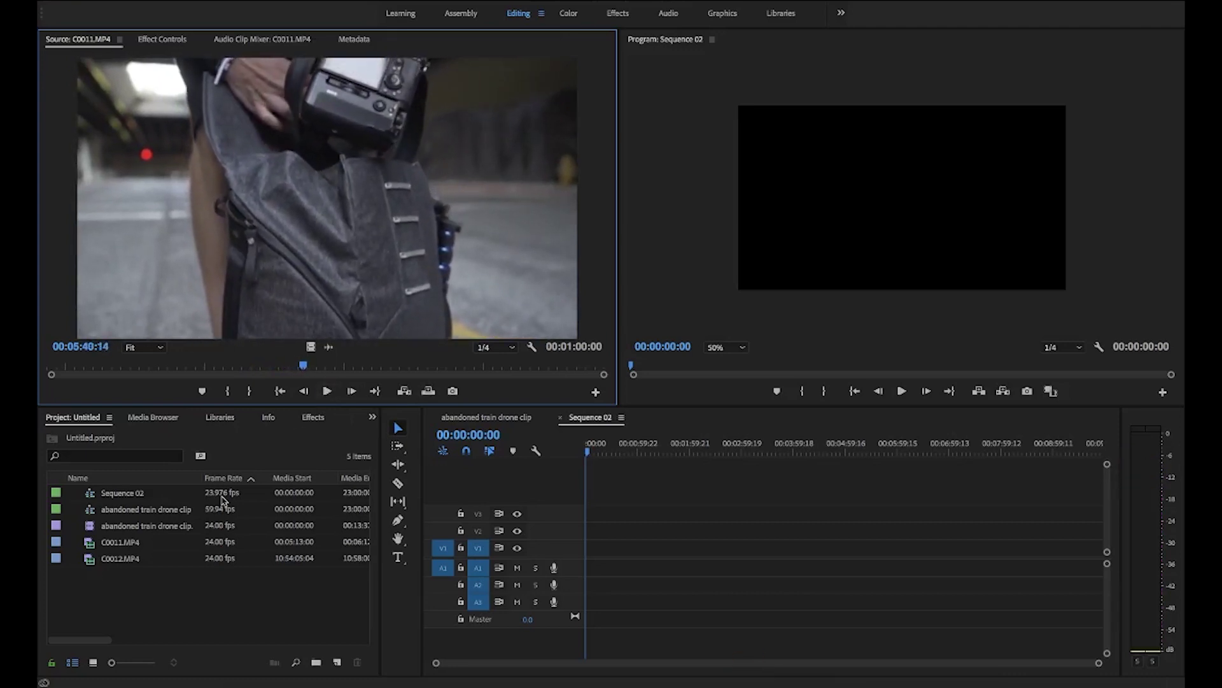
- Place C0011.MP4 on tracks V1 and A1 of Sequence 02 and move the playhead onto the clip at 00:00:57:14
left_click_drag(102, 541, 621, 560)
left_click(732, 373)
left_click(636, 454)
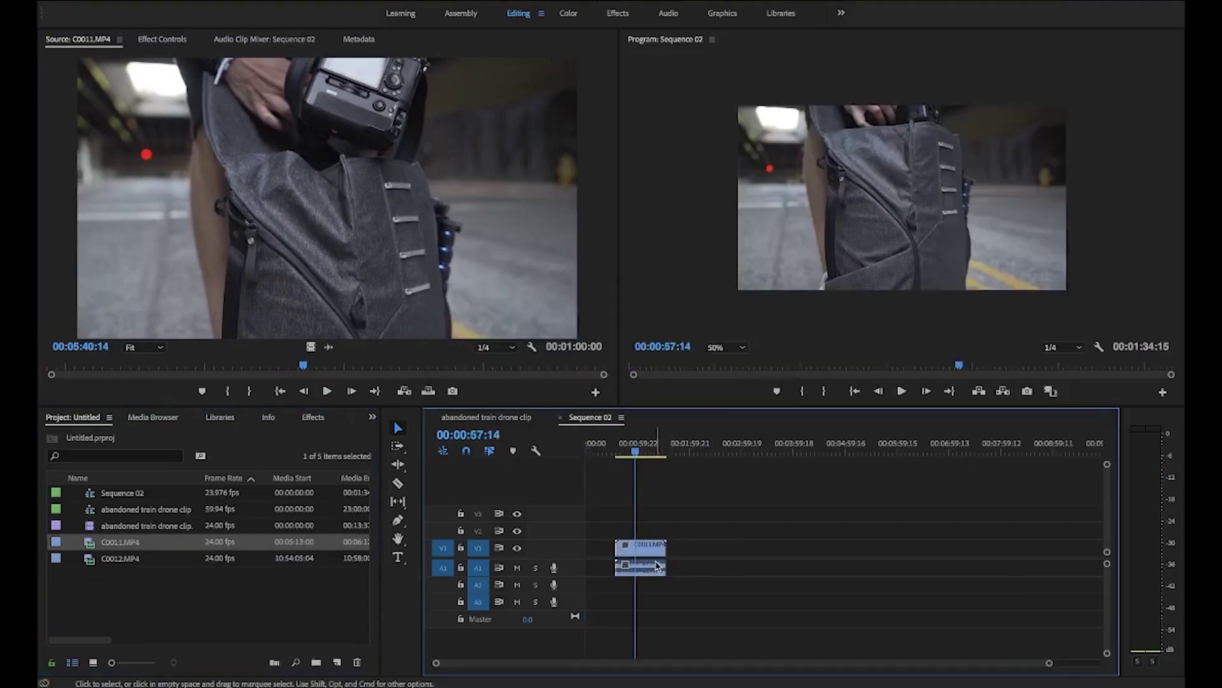
- Check the speed and duration settings of the C0011.MP4 clip in the sequence without changing them
right_click(658, 565)
left_click(745, 399)
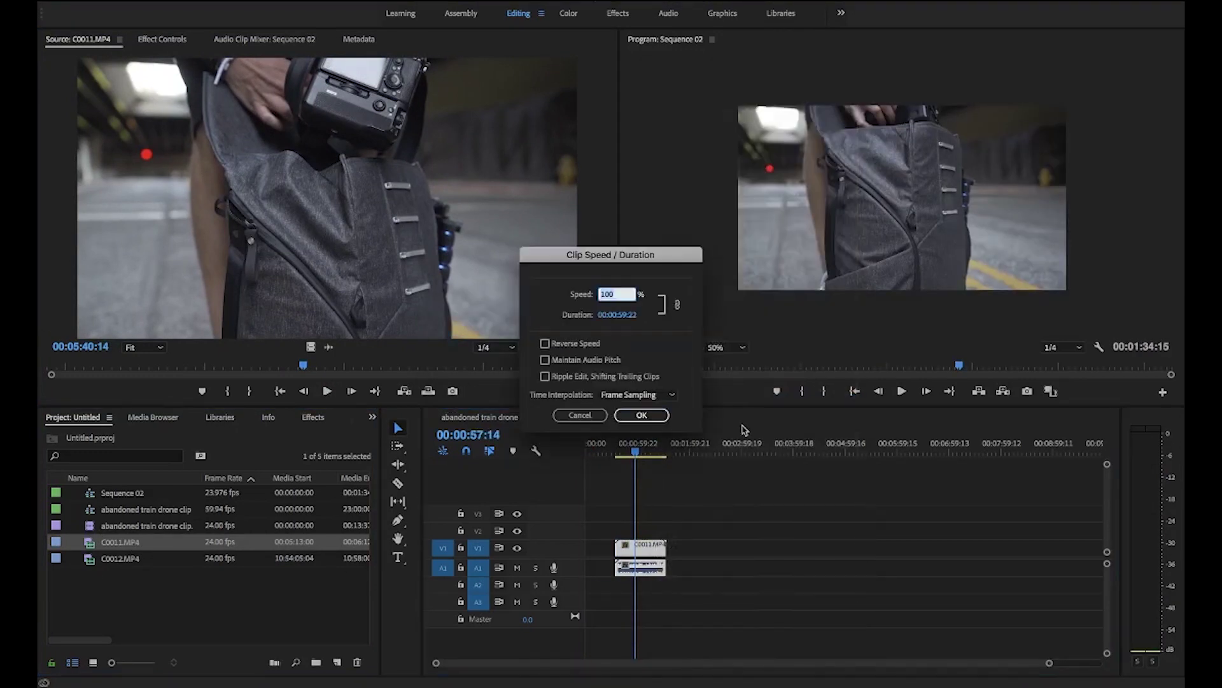
left_click(580, 415)
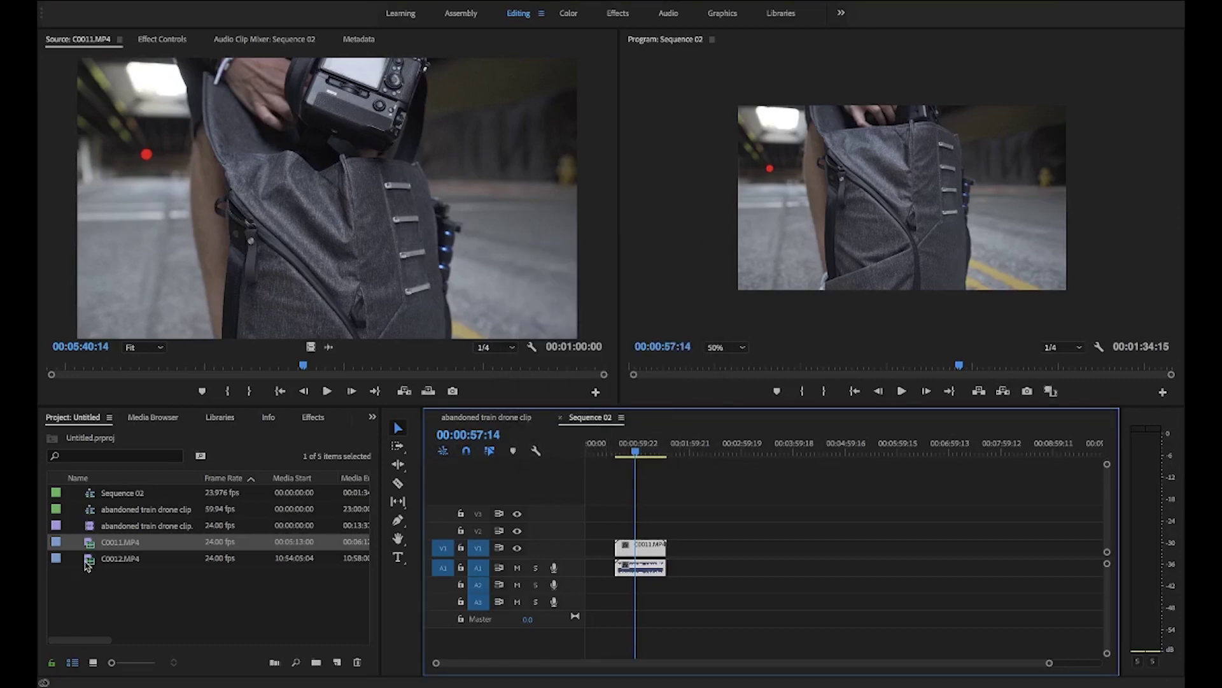
- Add C0012.MP4 and the drone clip to track V1 after C0011.MP4, leaving gaps between the clips
left_click_drag(111, 565, 698, 559)
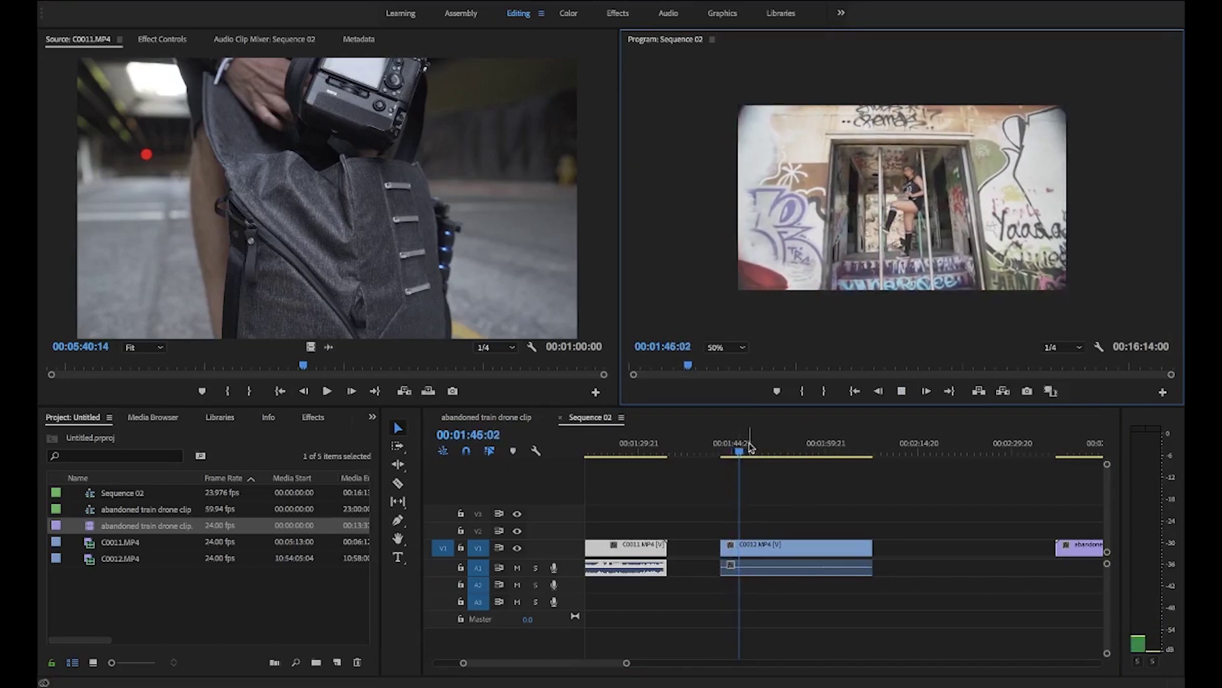
- Enlarge the C0012.MP4 clip in the sequence by setting its scale to 111
left_click(810, 546)
key("space")
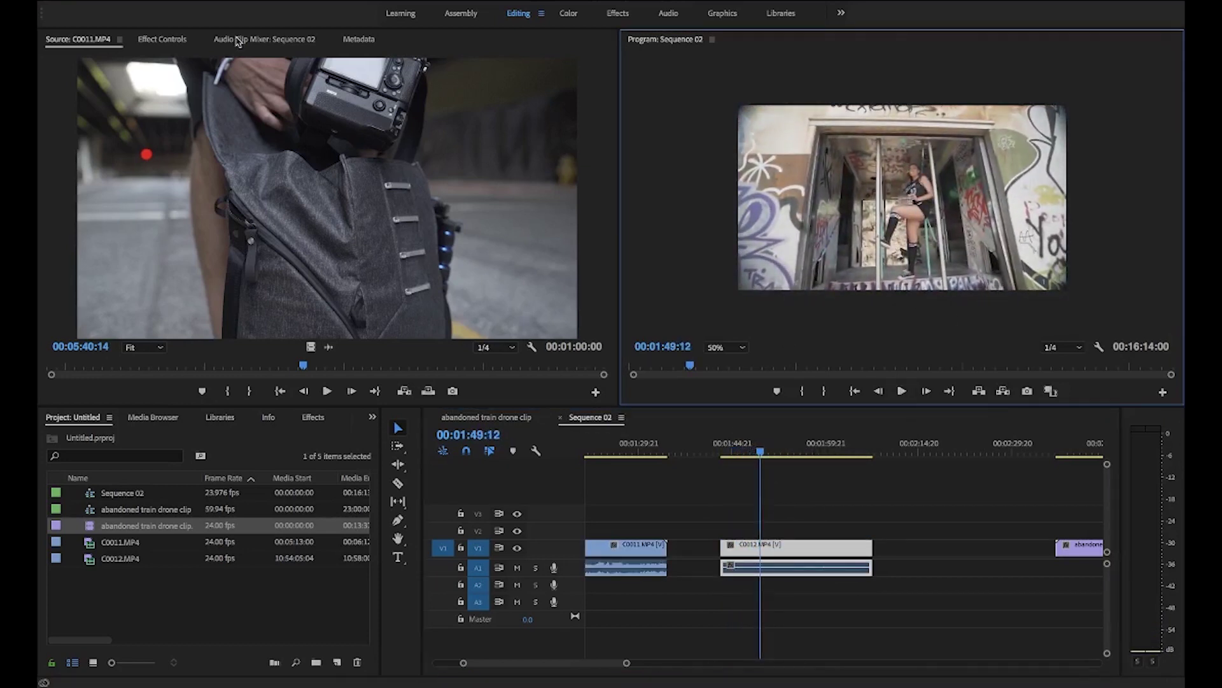
left_click(181, 42)
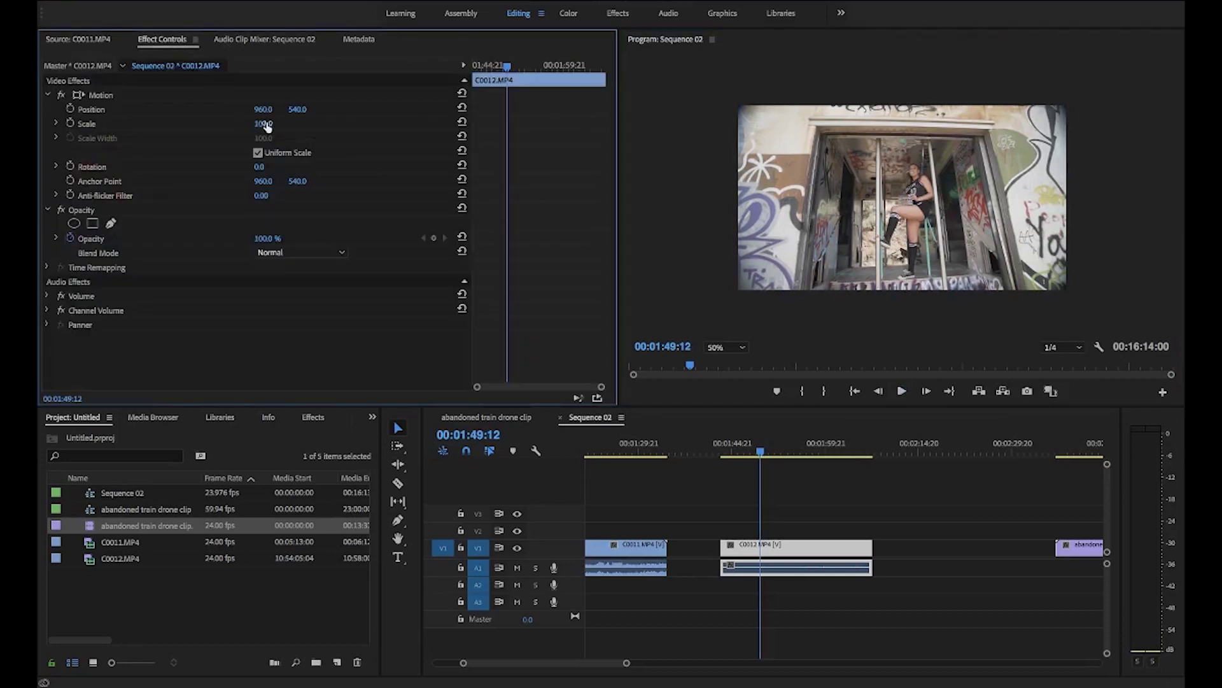
mouse_move(266, 127)
left_mouse_down()
mouse_move(283, 126)
mouse_move(245, 127)
mouse_move(319, 127)
mouse_move(247, 127)
mouse_move(279, 127)
left_mouse_up()
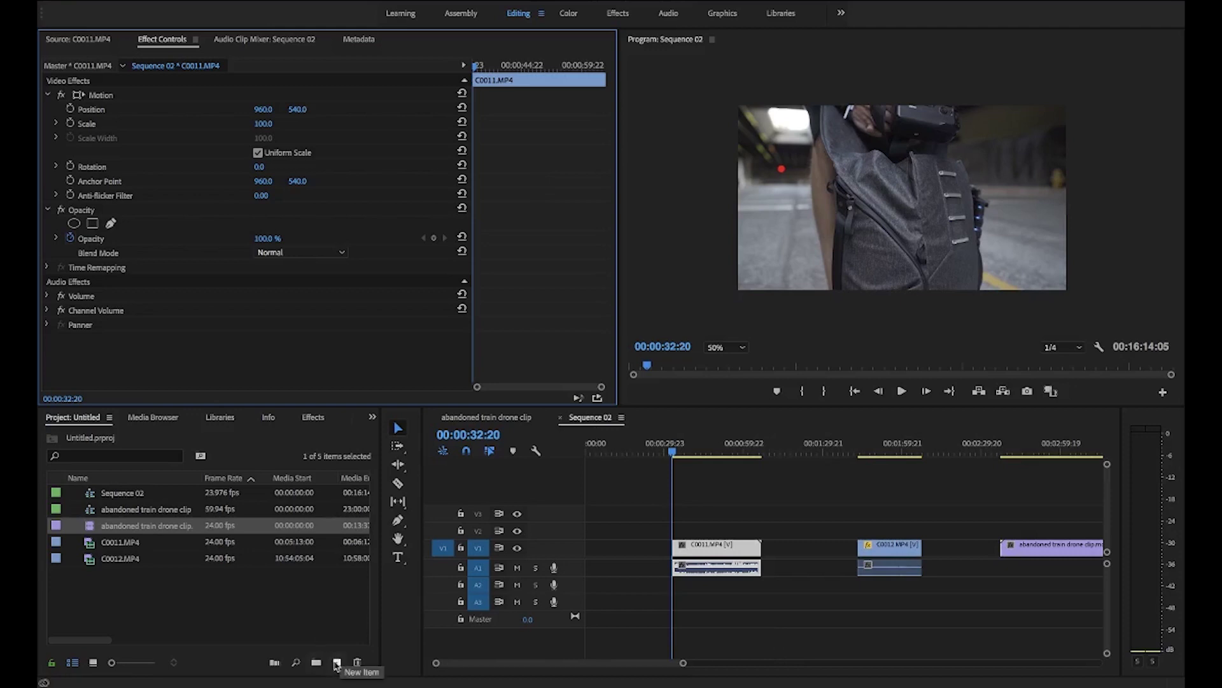
- Create a 1920 x 1080 adjustment layer at 23.976 fps and place it on V2 over the full length of C0011.MP4
left_click(336, 664)
left_click(364, 526)
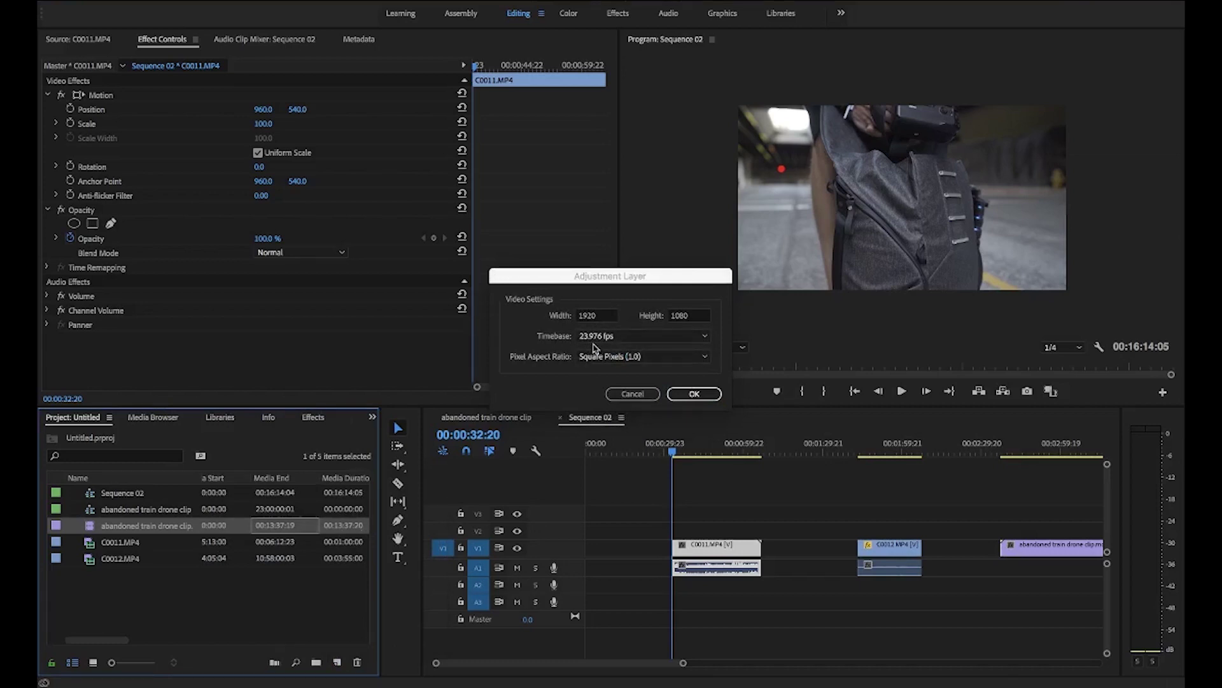
left_click(694, 393)
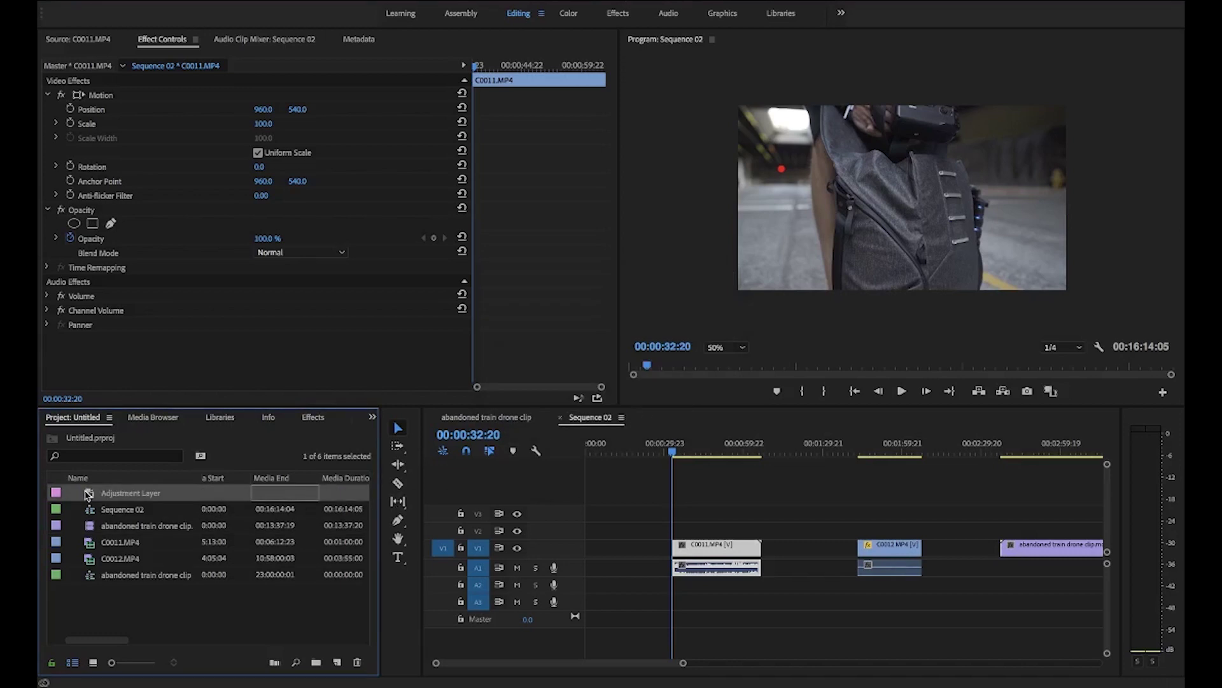
left_click_drag(410, 522, 678, 531)
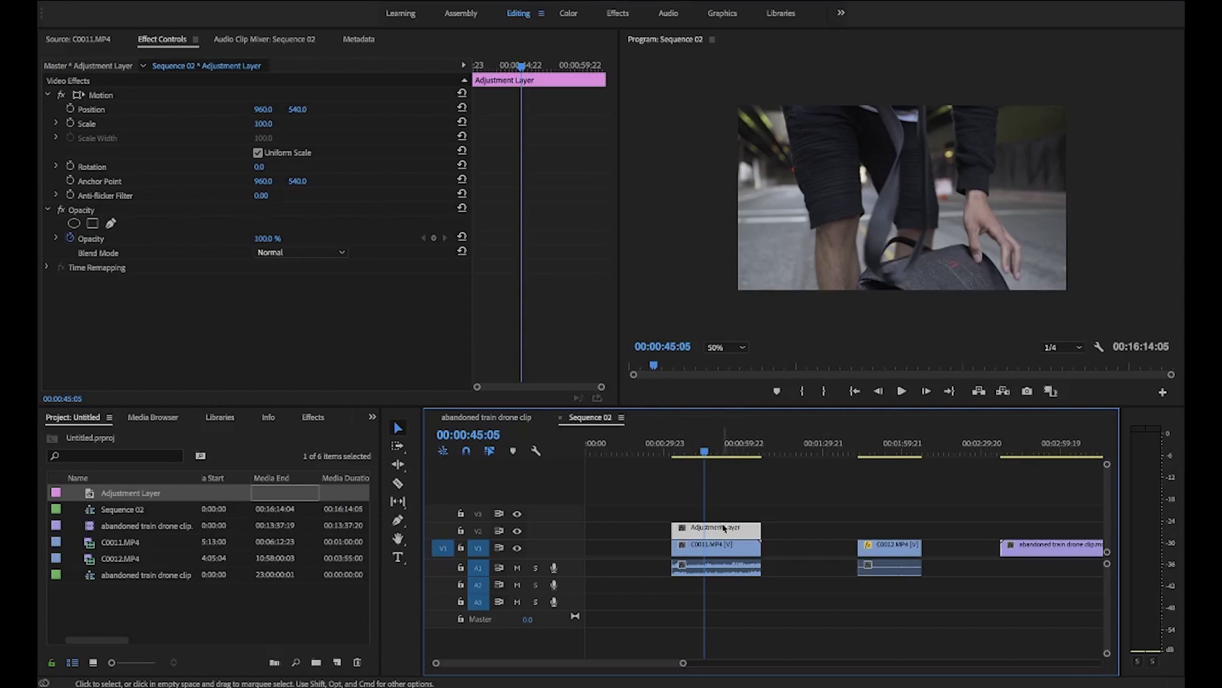
- Find the Unsharp Mask effect and apply it to the adjustment layer above C0011.MP4
left_click(617, 14)
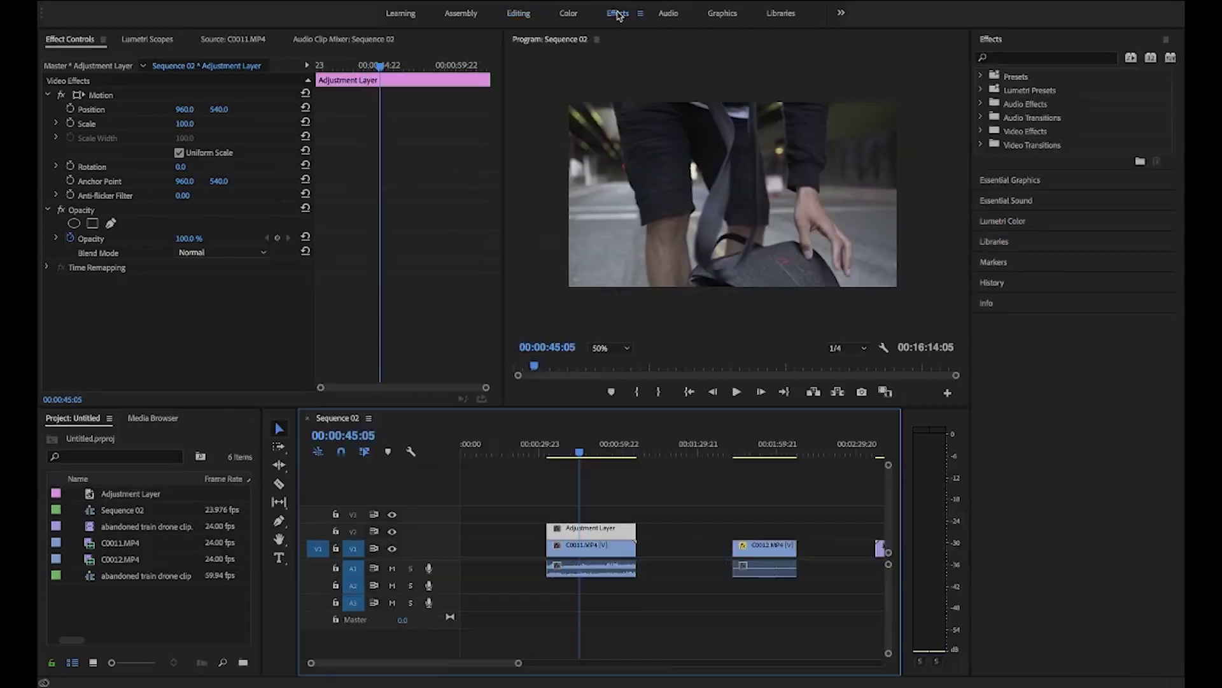
left_click(1038, 59)
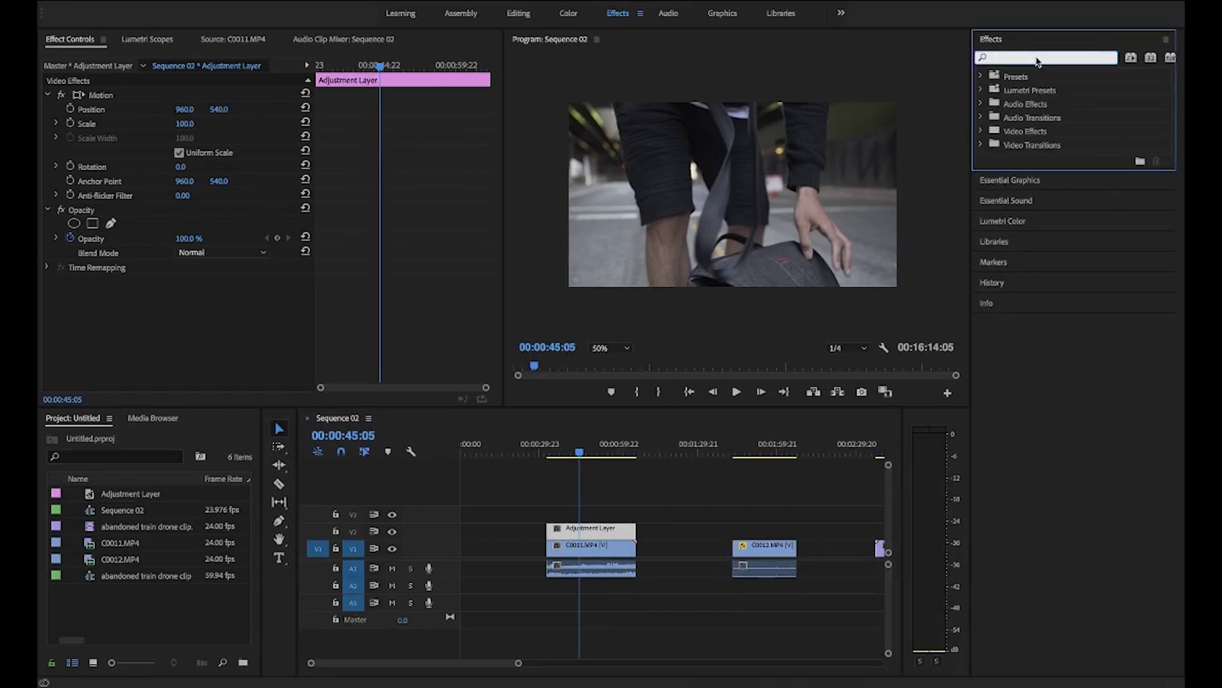
type("unsharp")
left_click_drag(1042, 157, 603, 529)
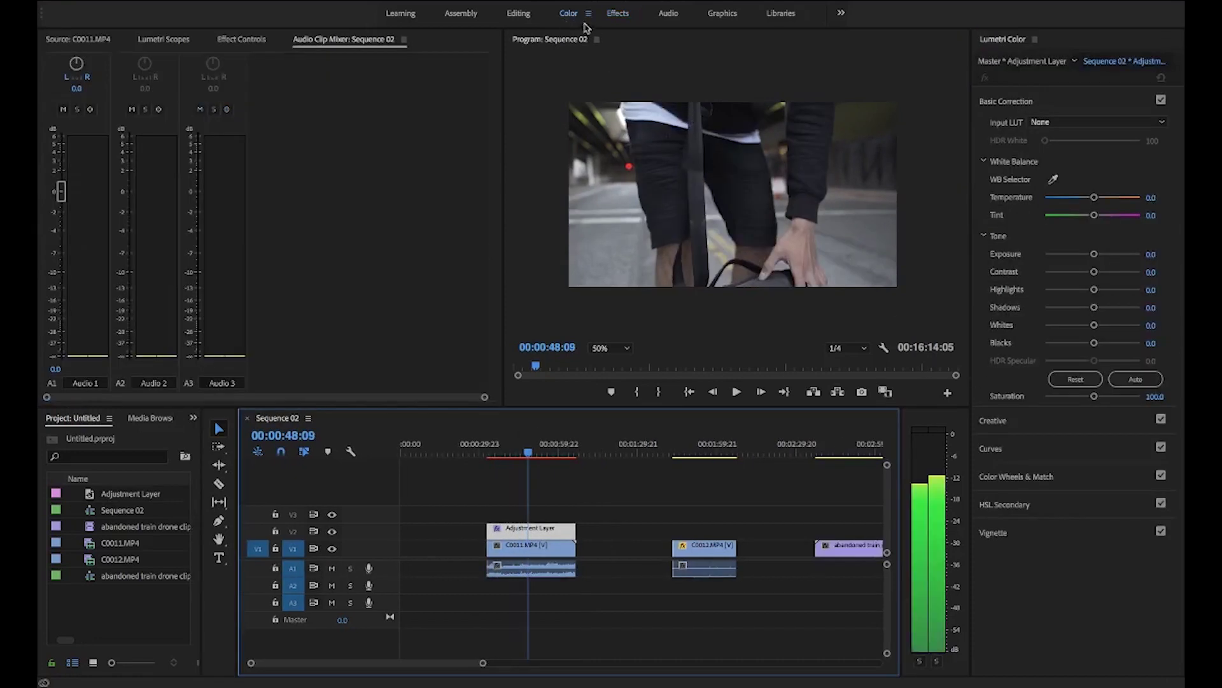
- Set the adjustment layer's Unsharp Mask amount to 120 and radius to 1.9
left_click(1043, 420)
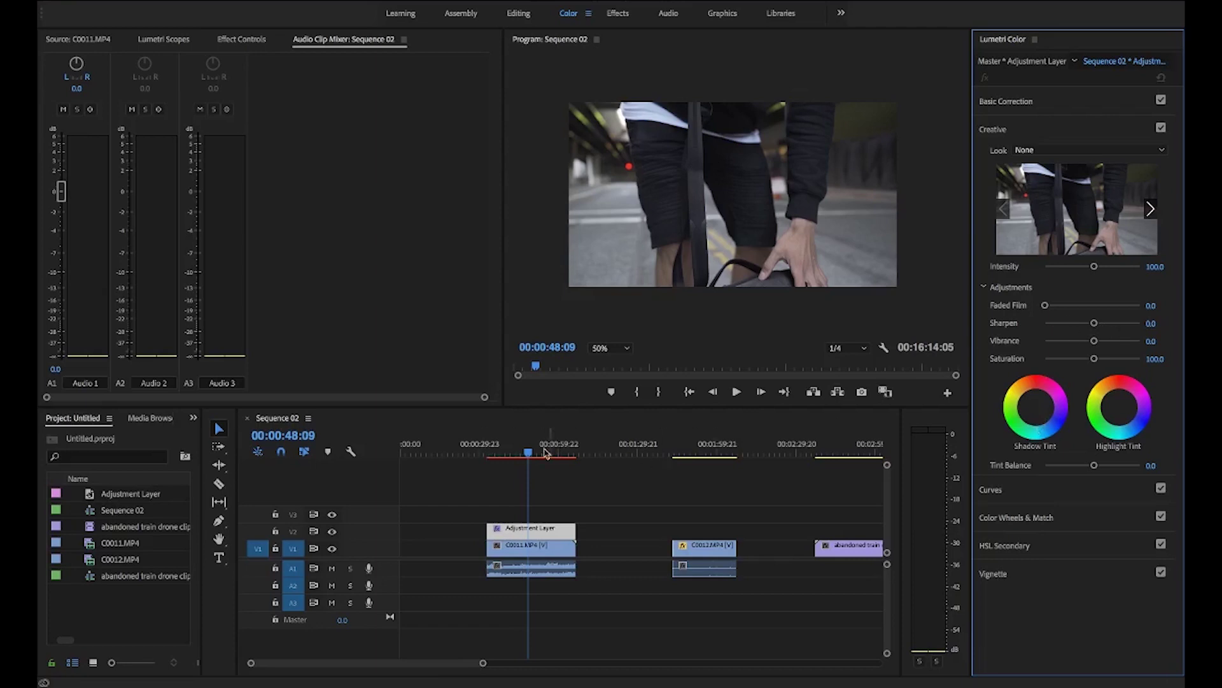
left_click(539, 545)
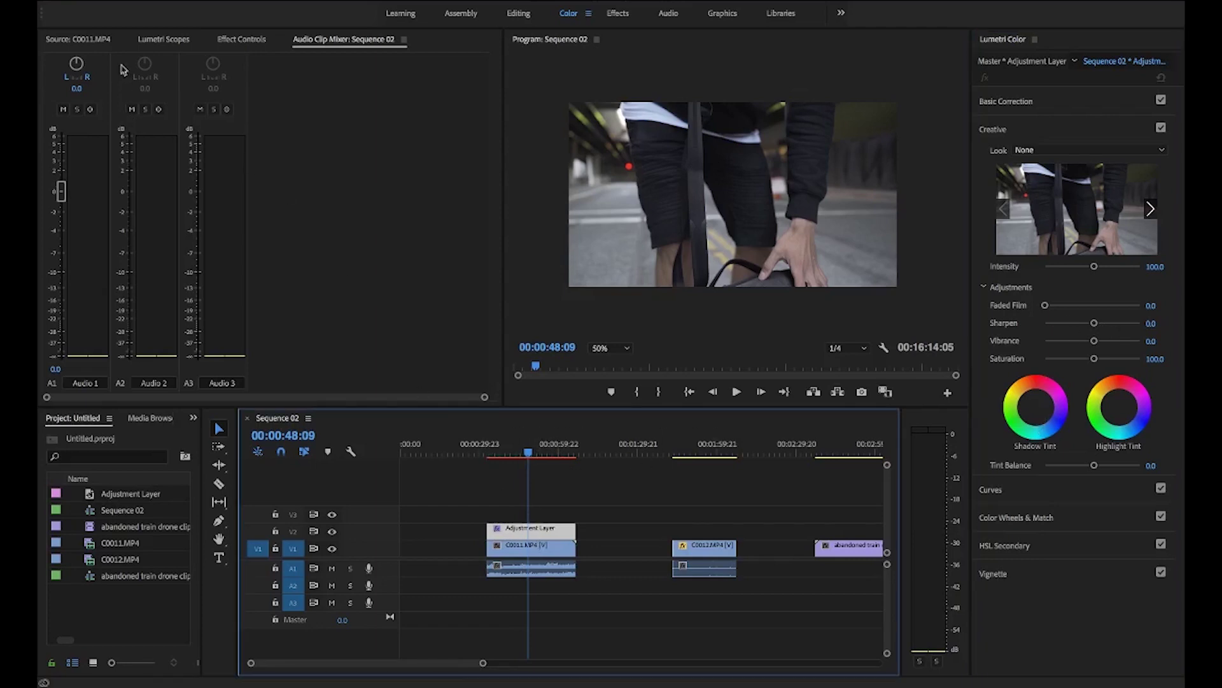
left_click(242, 39)
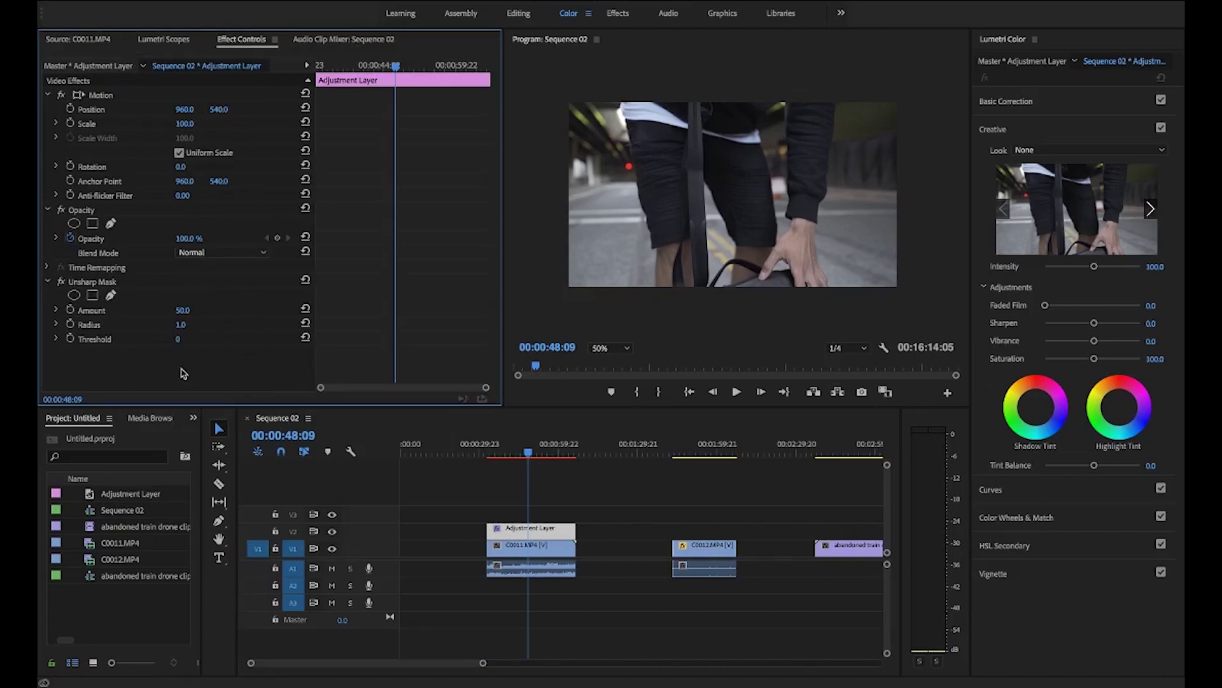
left_click(182, 311)
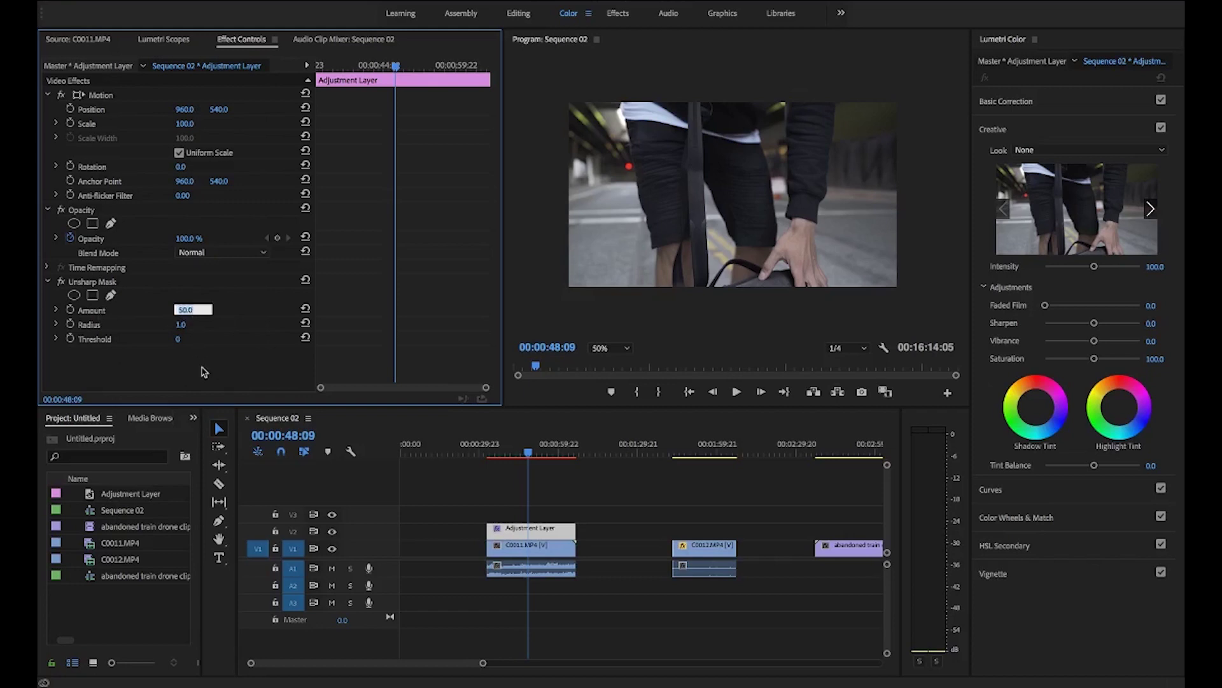
type("120")
key("Return")
left_click(178, 324)
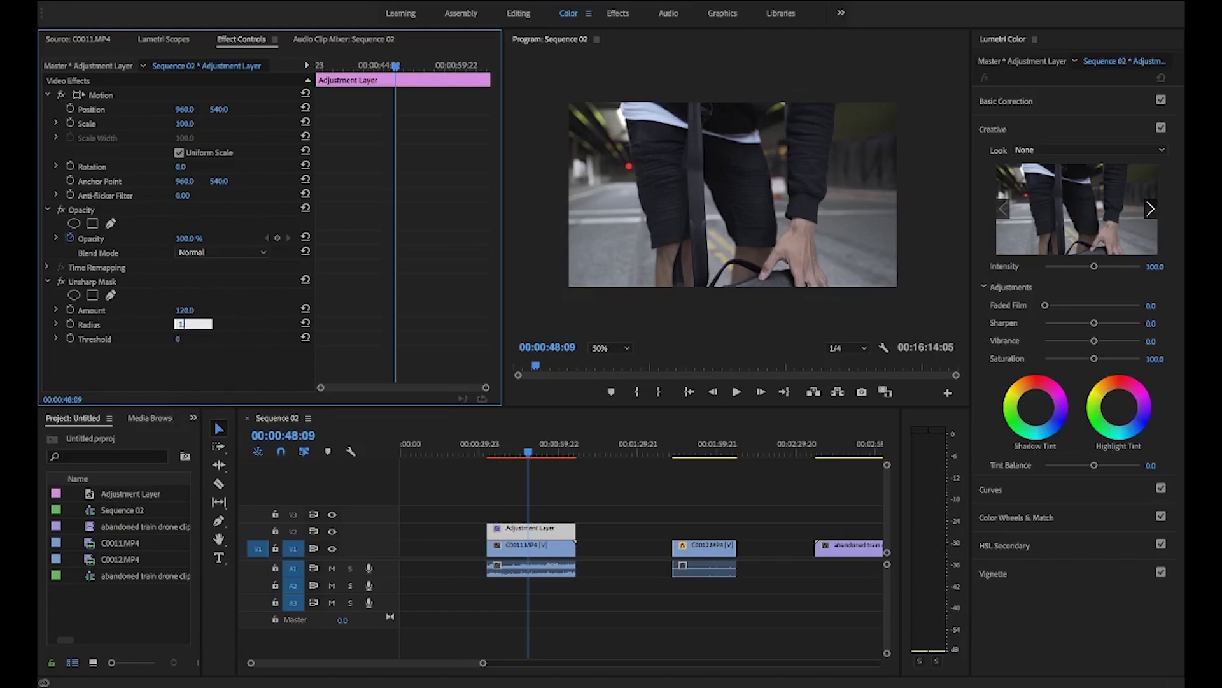
type("1.9")
key("Return")
left_click(55, 340)
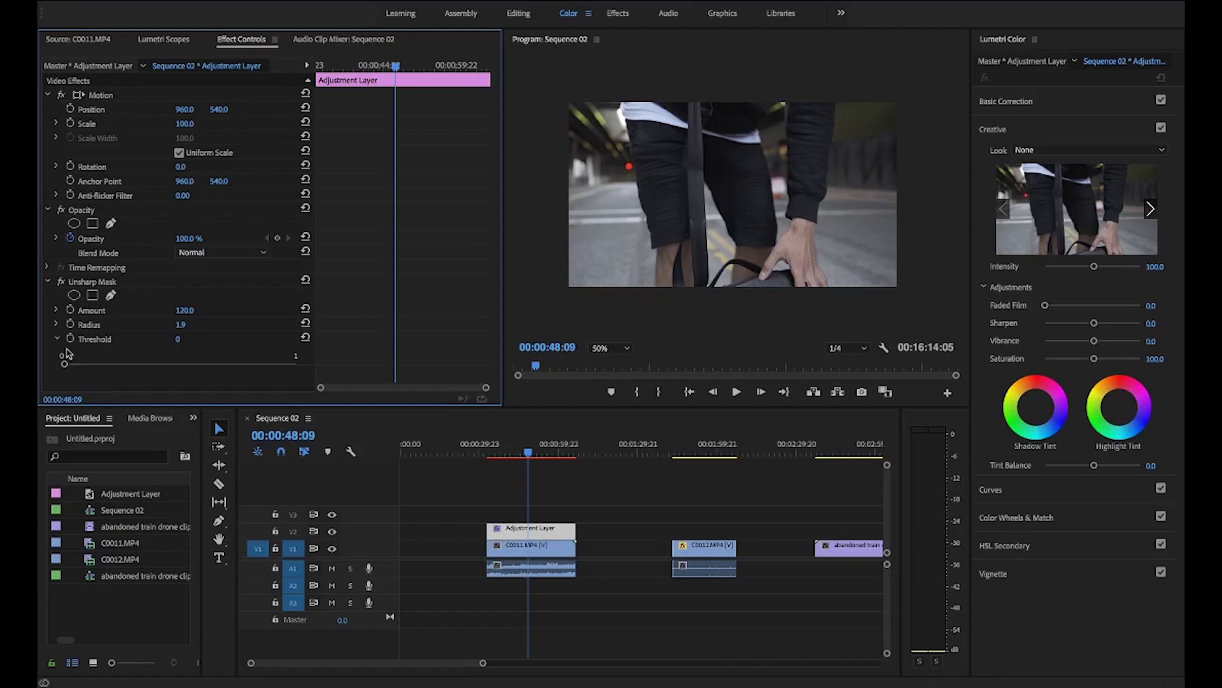
left_click(57, 340)
- Mark an in-to-out range around C0011.MP4 and its adjustment layer, and render that section
left_click_drag(528, 452, 513, 452)
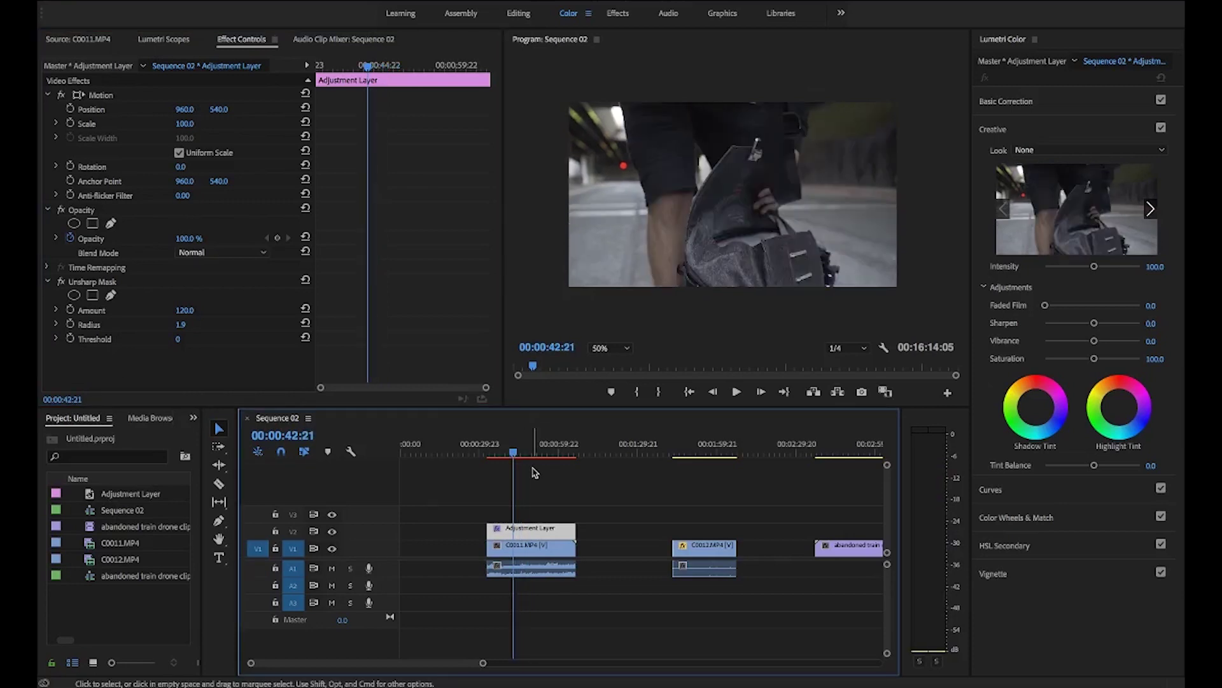
mouse_move(489, 453)
left_mouse_down()
mouse_move(583, 453)
mouse_move(514, 455)
left_mouse_up()
key("Return")
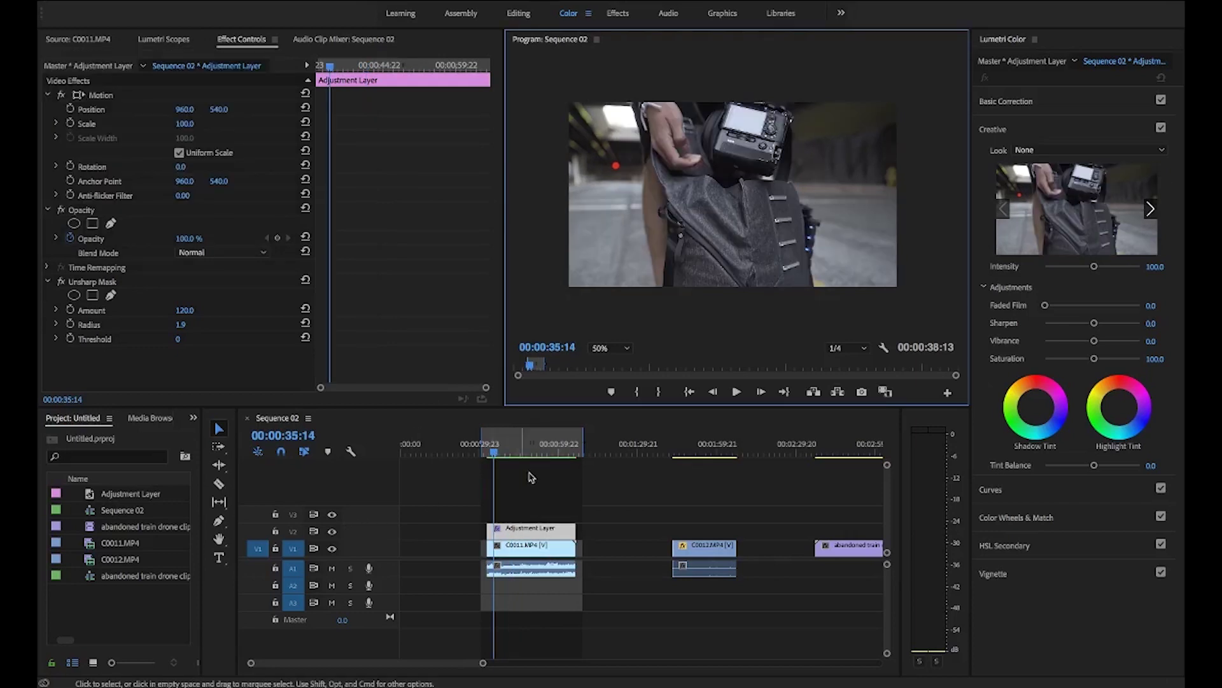
- Play and scrub the sharpened C0011.MP4 section in the program monitor at 100% zoom
left_click(502, 454)
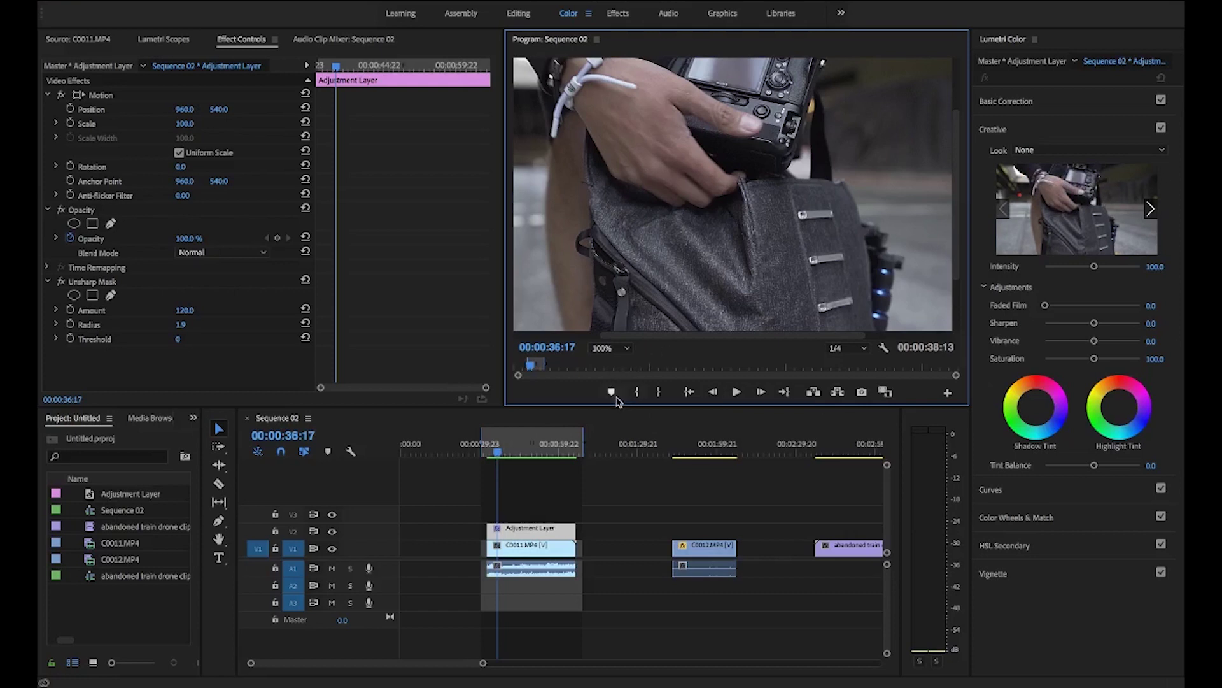
left_click(496, 454)
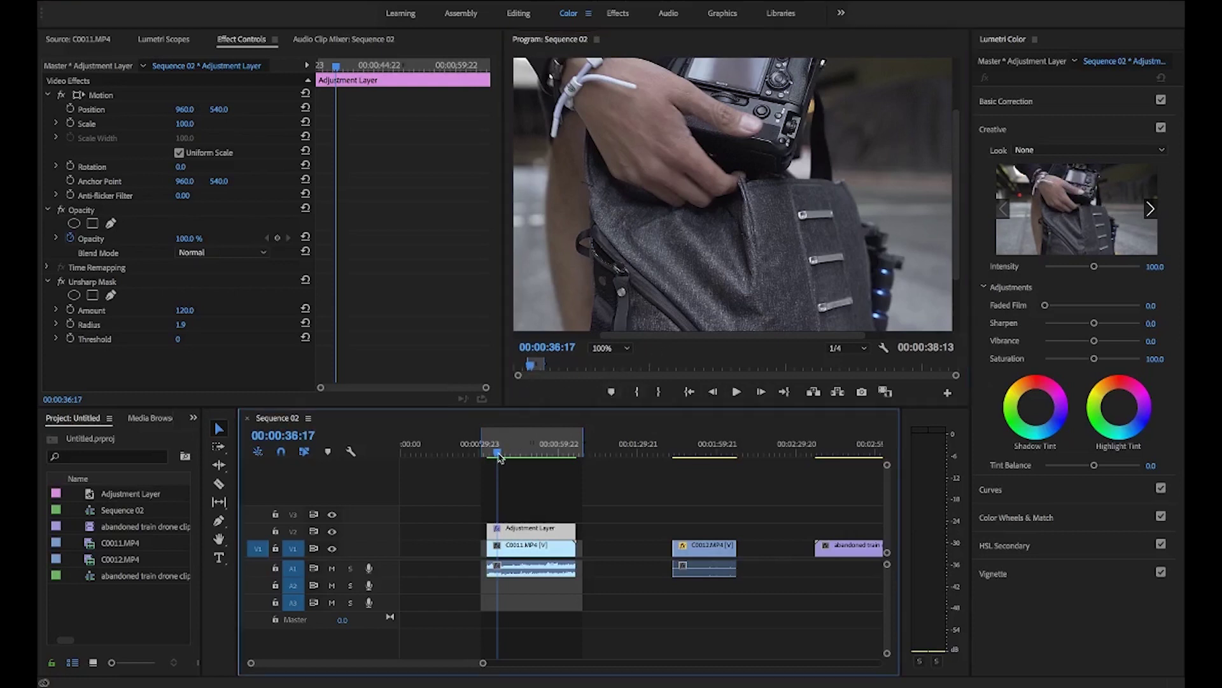
key("space")
left_click(495, 454)
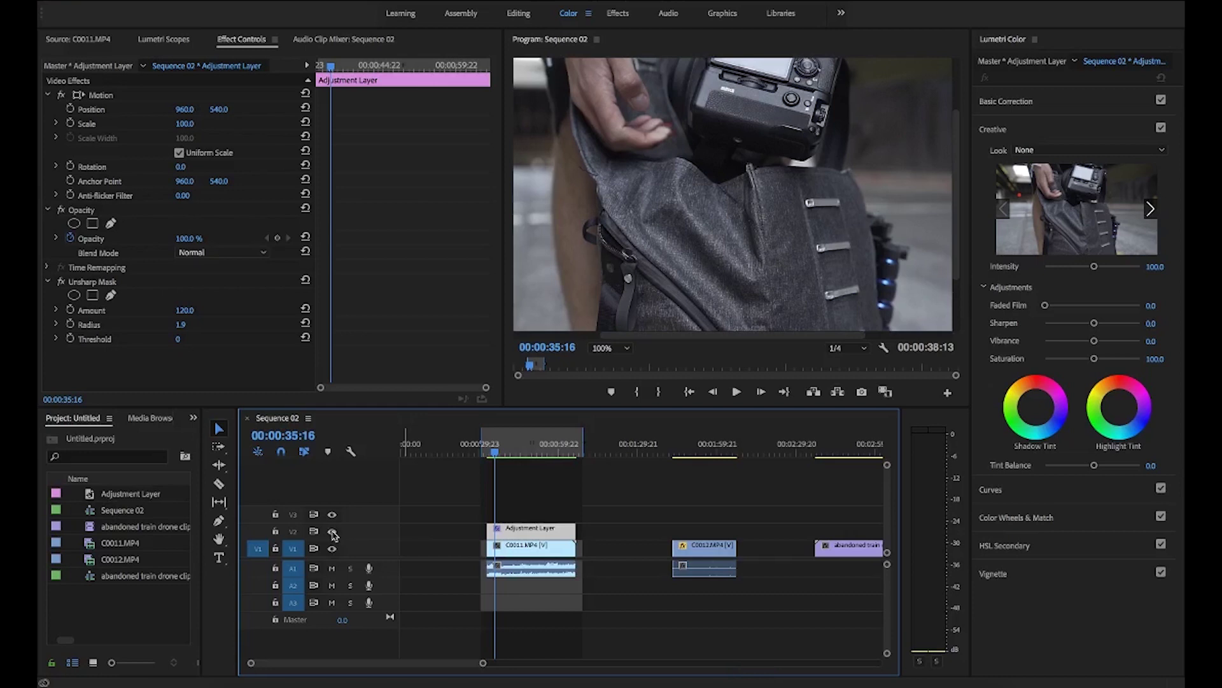
left_click(737, 392)
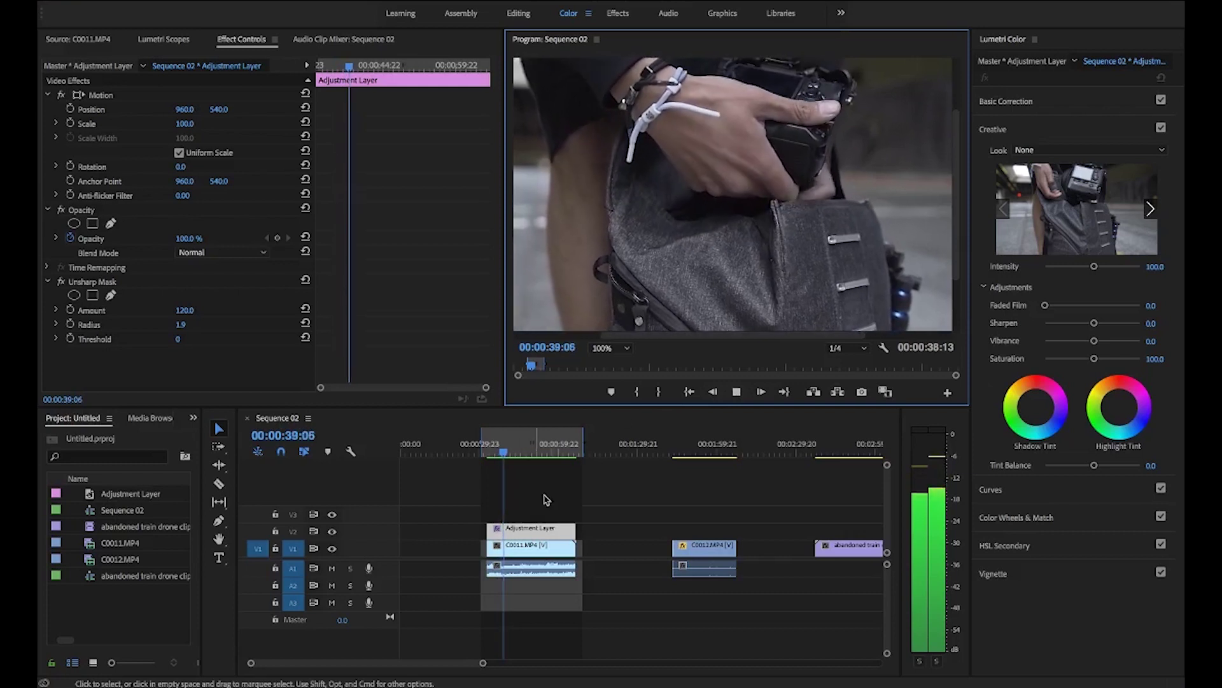
left_click(515, 452)
left_click_drag(515, 454, 527, 453)
- Move C0012.MP4 closer to C0011.MP4 and copy the sharpening adjustment layer above it, matched to its length
left_click_drag(700, 554, 635, 554)
left_click(536, 531)
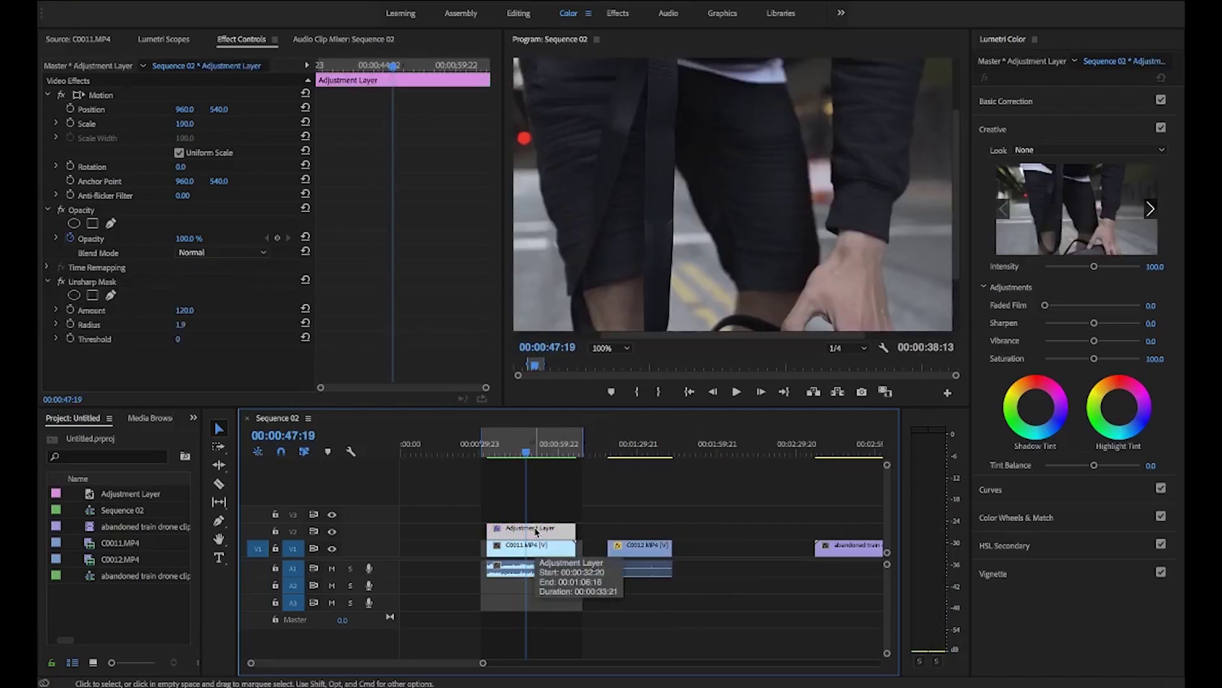
left_click_drag(536, 532, 672, 531)
- Mark and render the C0012.MP4 section, and play it back with V2 toggled to compare the sharpening
left_click(636, 456)
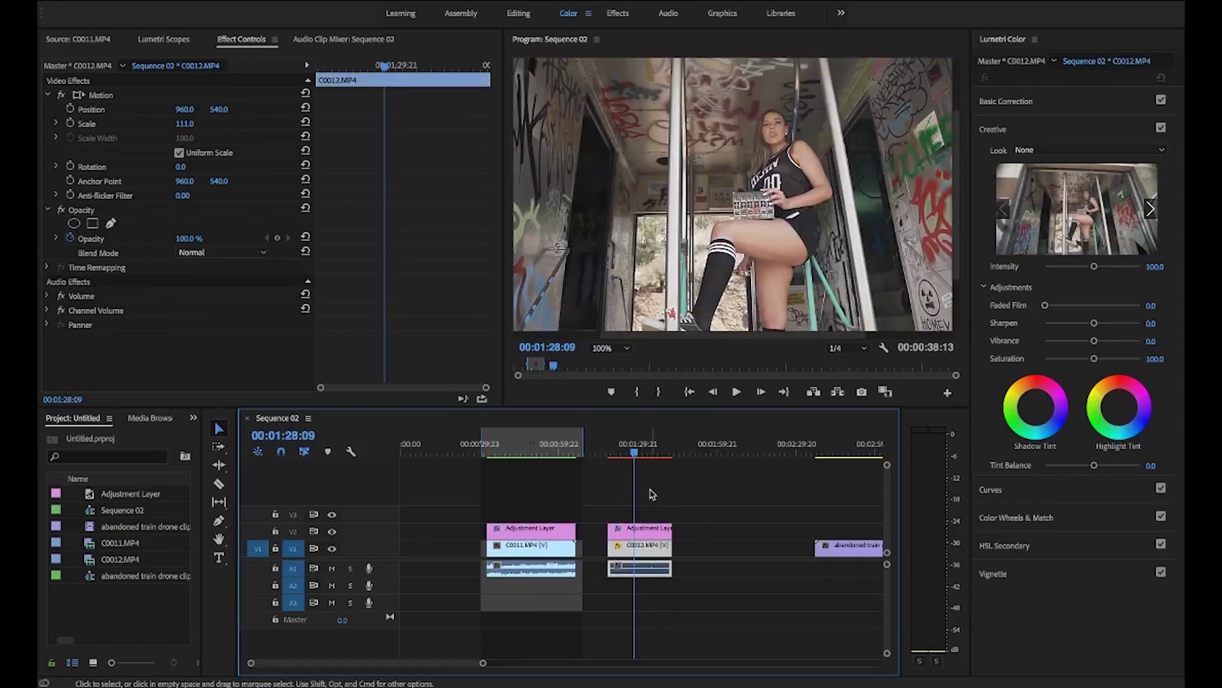
key("Up")
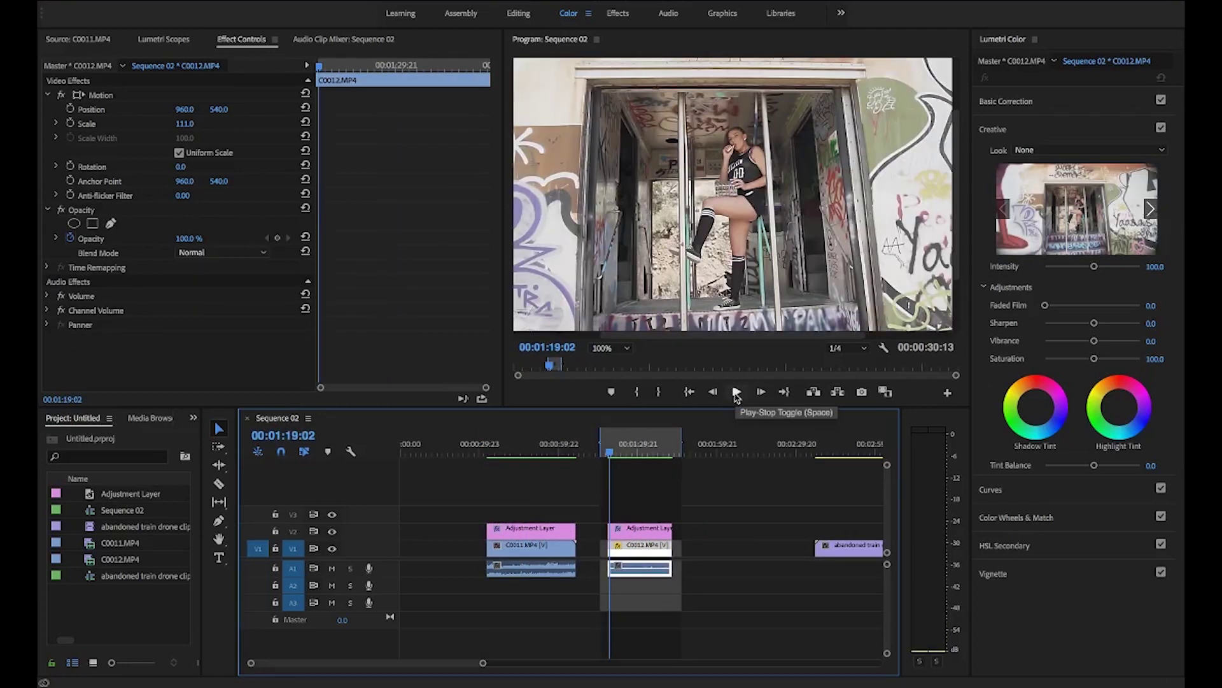
left_click(735, 393)
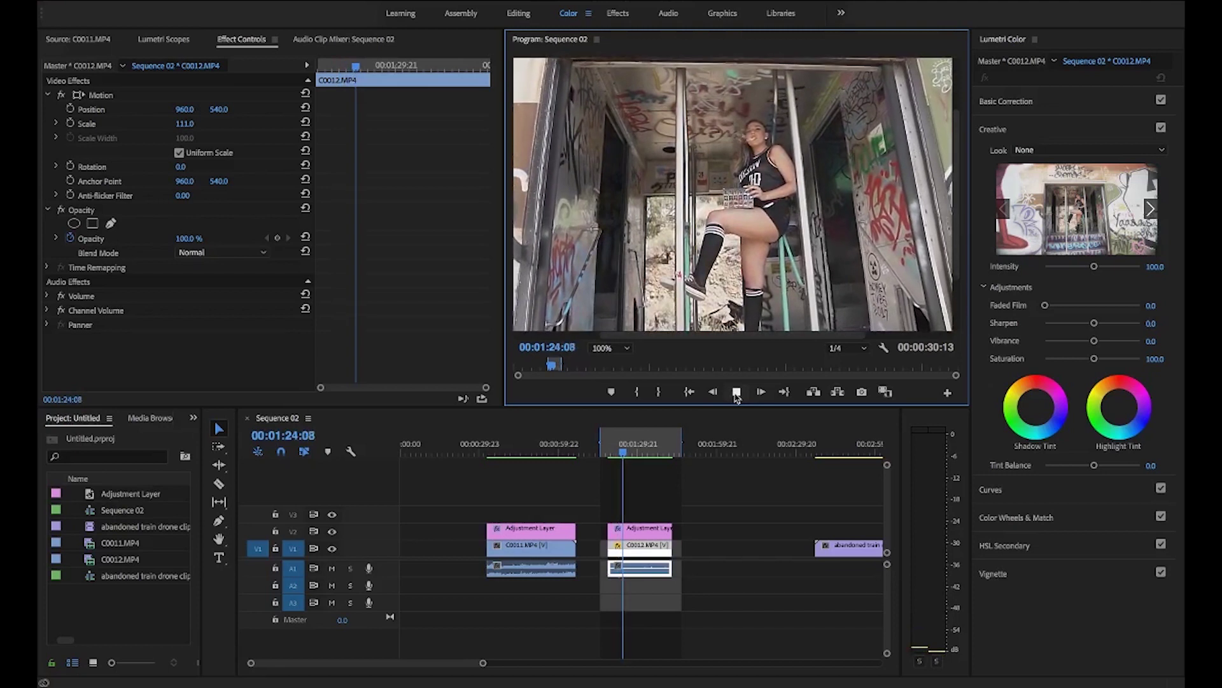
left_click(333, 533)
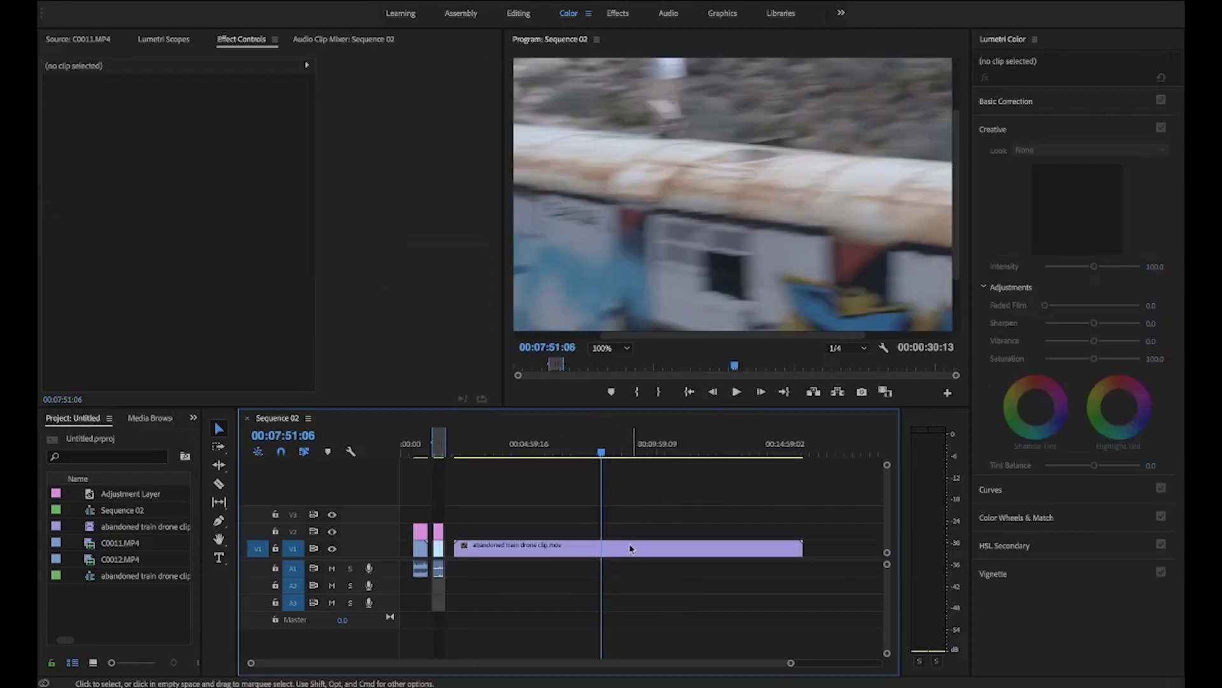
- Set the scale of the abandoned train drone clip to 40 and check the framing further along the clip
left_click(632, 548)
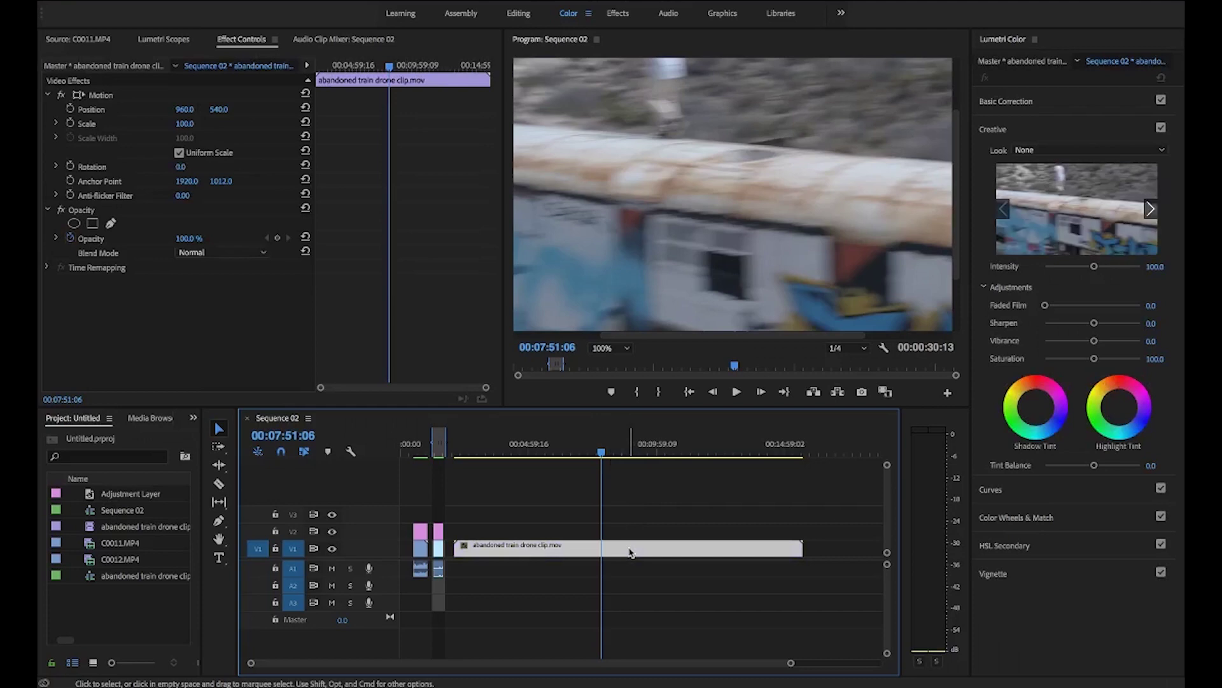
left_click_drag(187, 127, 149, 128)
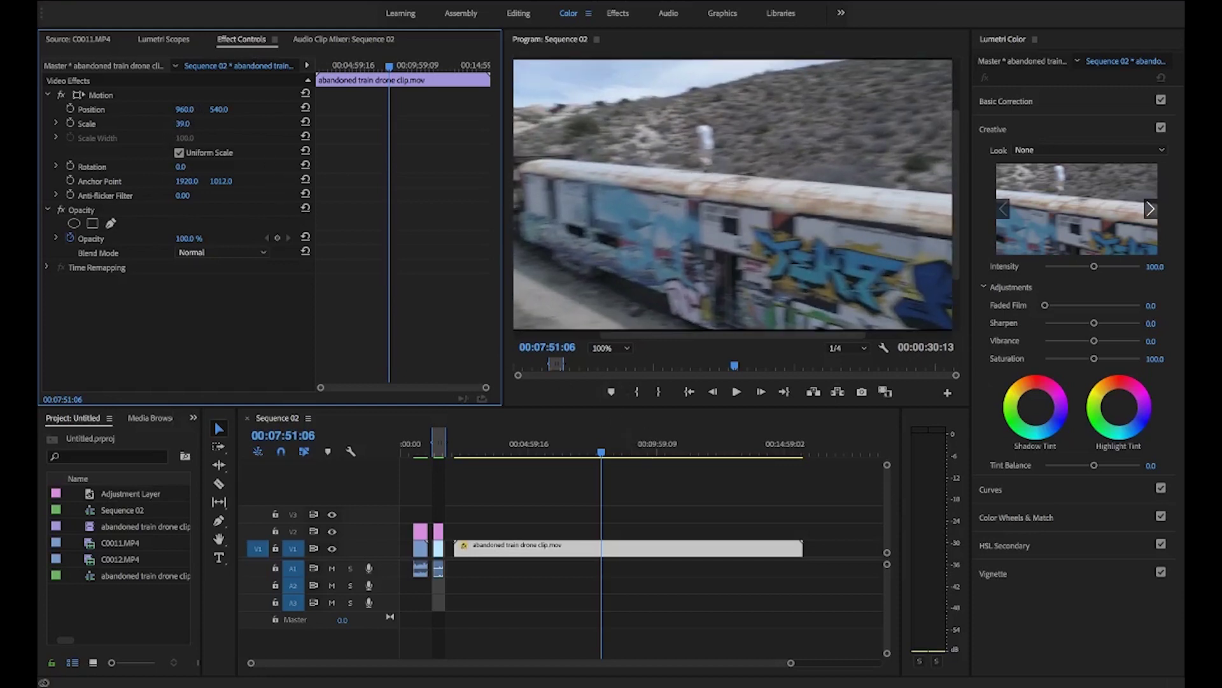
left_click_drag(185, 123, 194, 125)
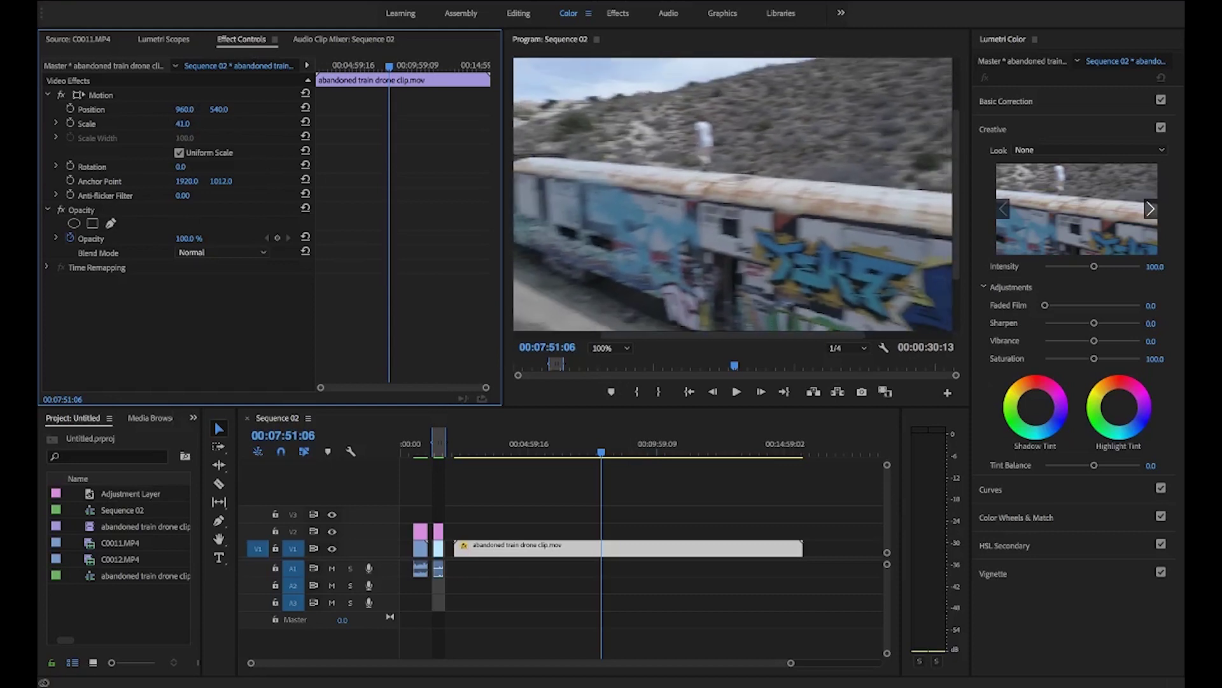
left_click_drag(602, 453, 616, 455)
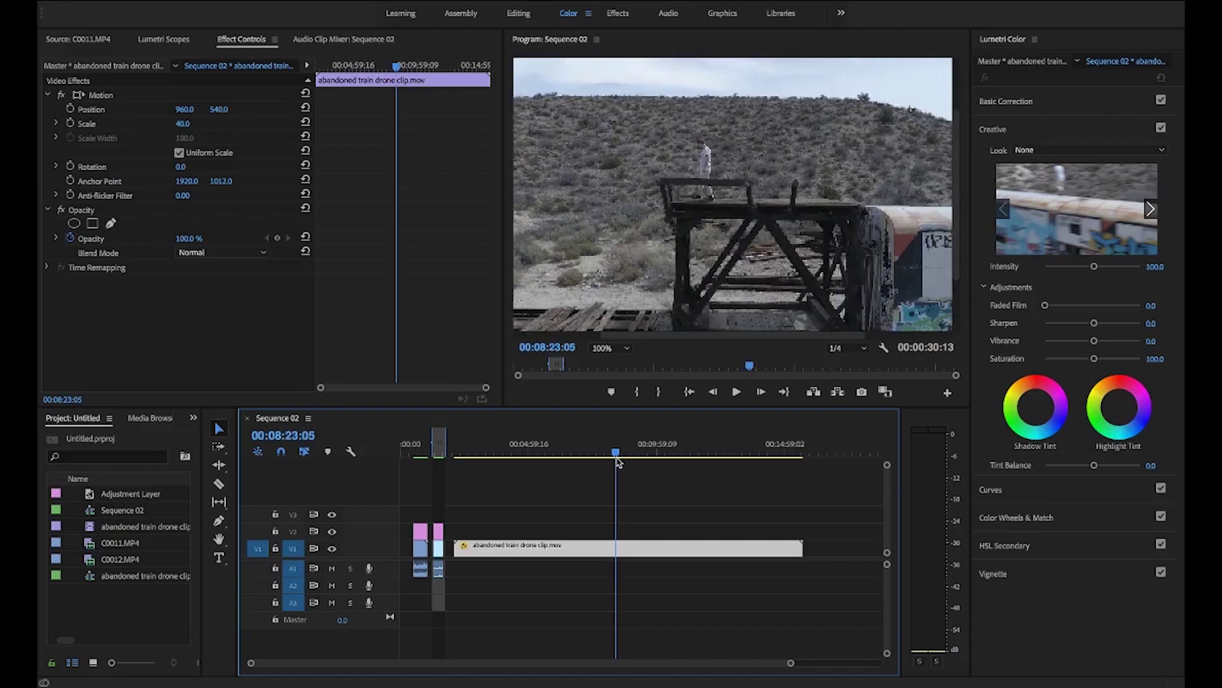
- Trim both ends of the abandoned train drone clip and play it from near its new start
left_click_drag(464, 552, 516, 558)
left_click(485, 454)
left_click(737, 391)
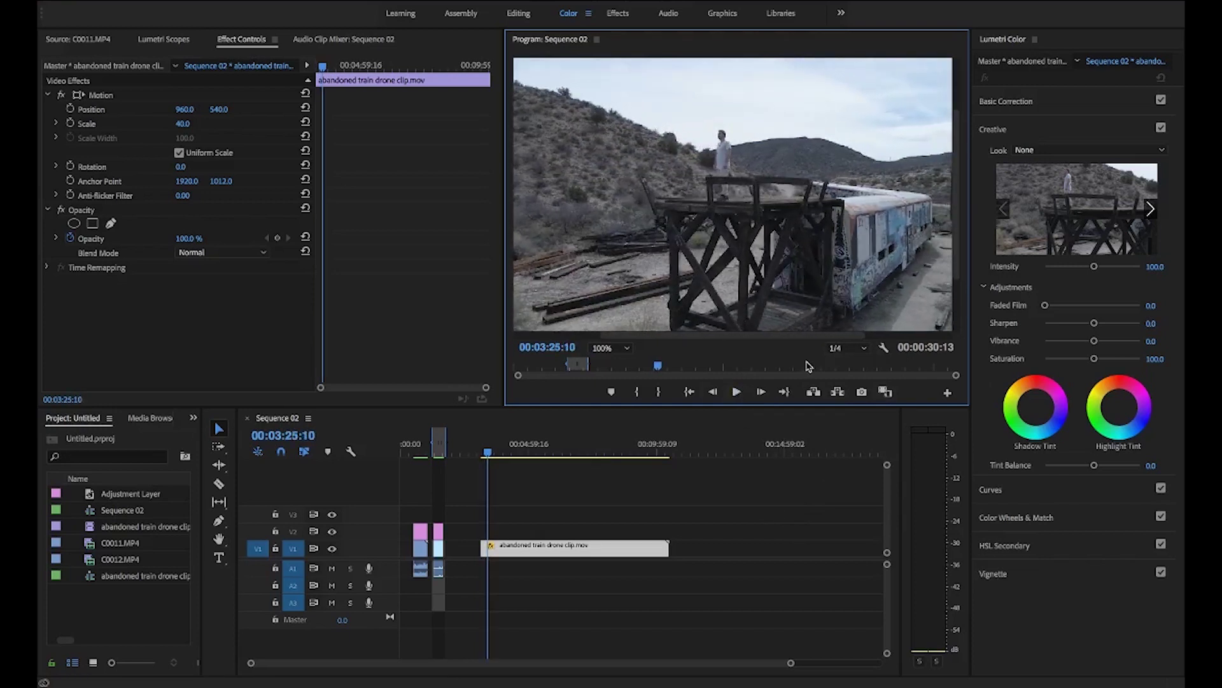
- Set the program monitor's playback resolution to Full and preview the drone clip
left_click(841, 351)
left_click(846, 361)
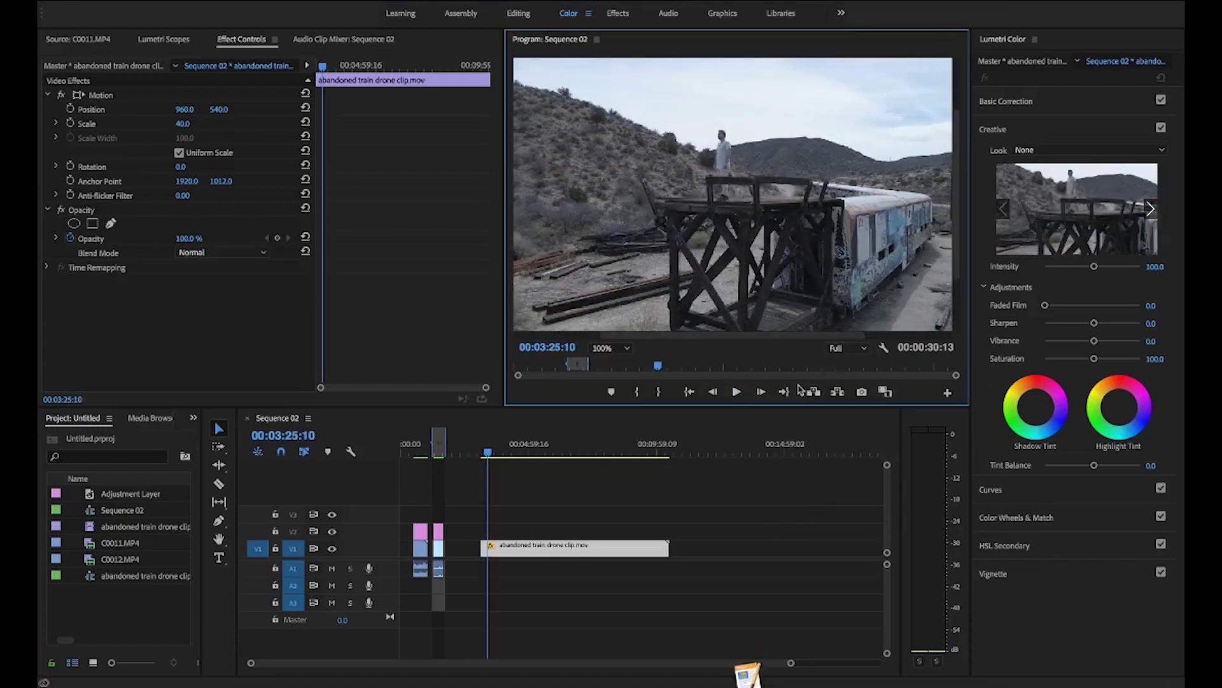
left_click(737, 392)
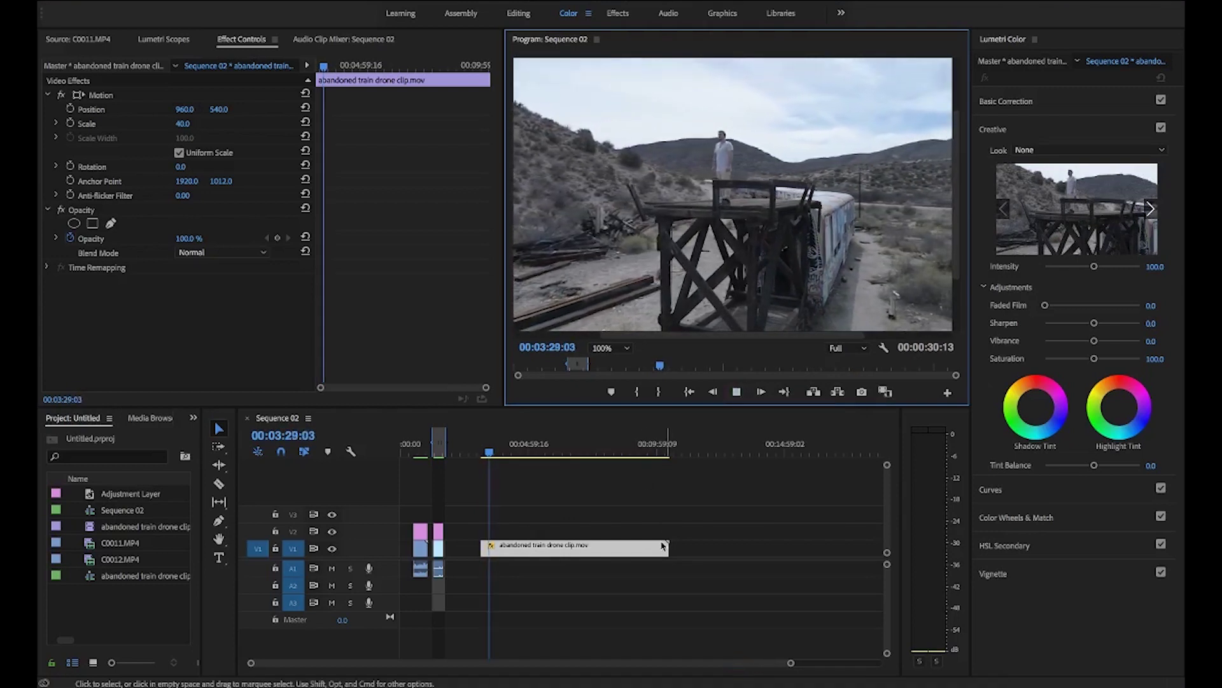
left_click(738, 393)
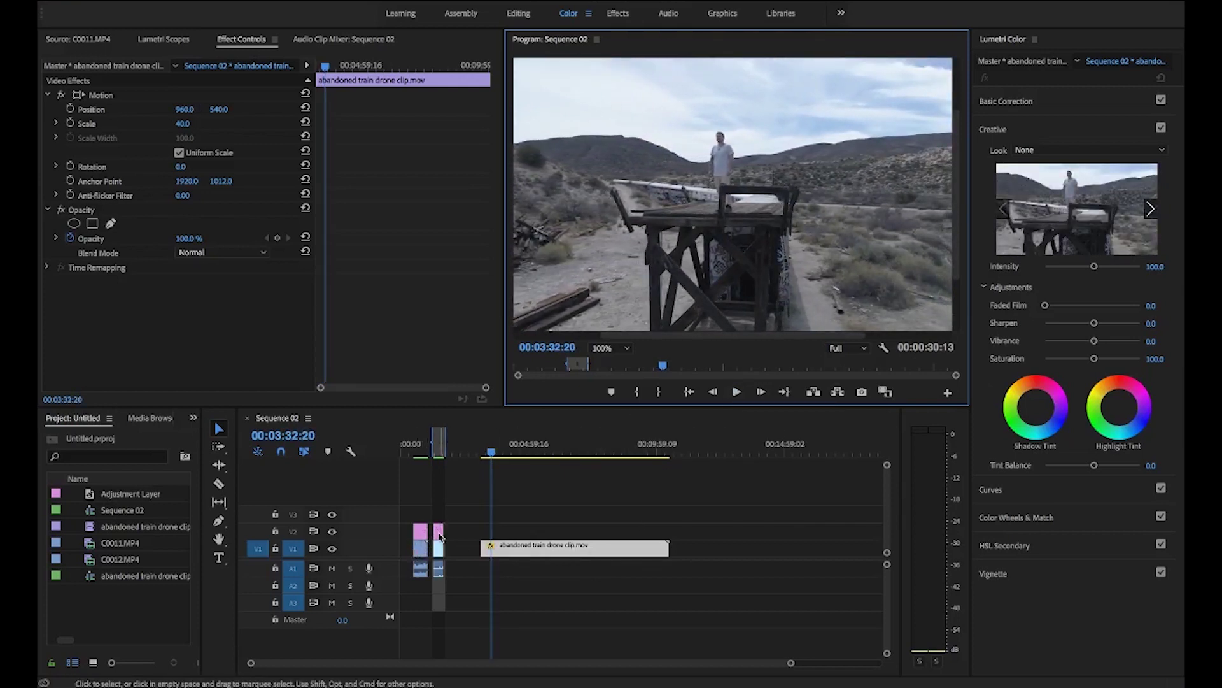
- Copy the sharpening adjustment layer onto V2 above the drone clip, match it to the clip's length, and save the project
left_click_drag(439, 535, 669, 535)
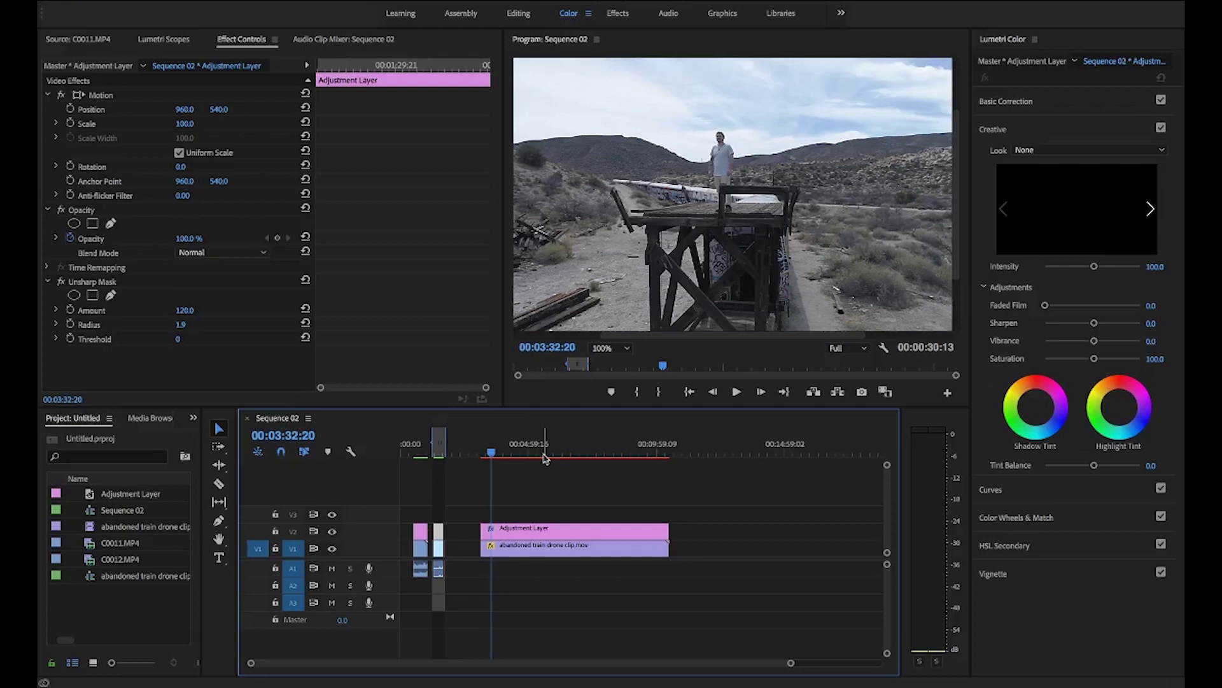
key("super+s")
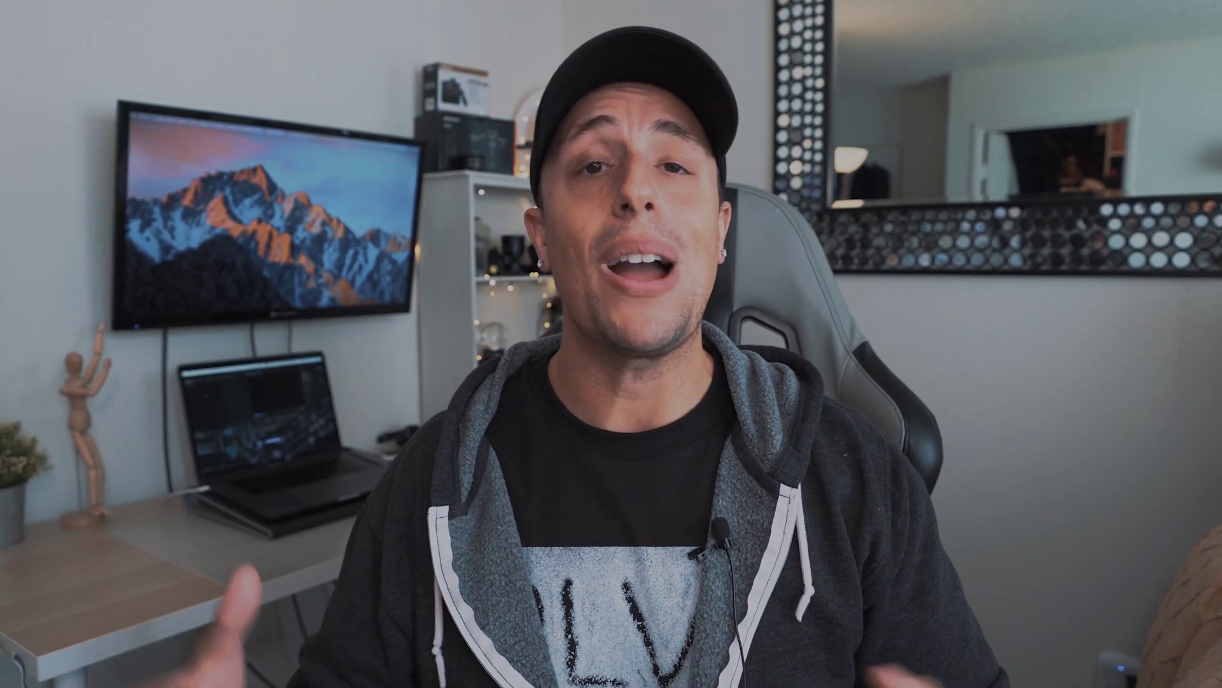